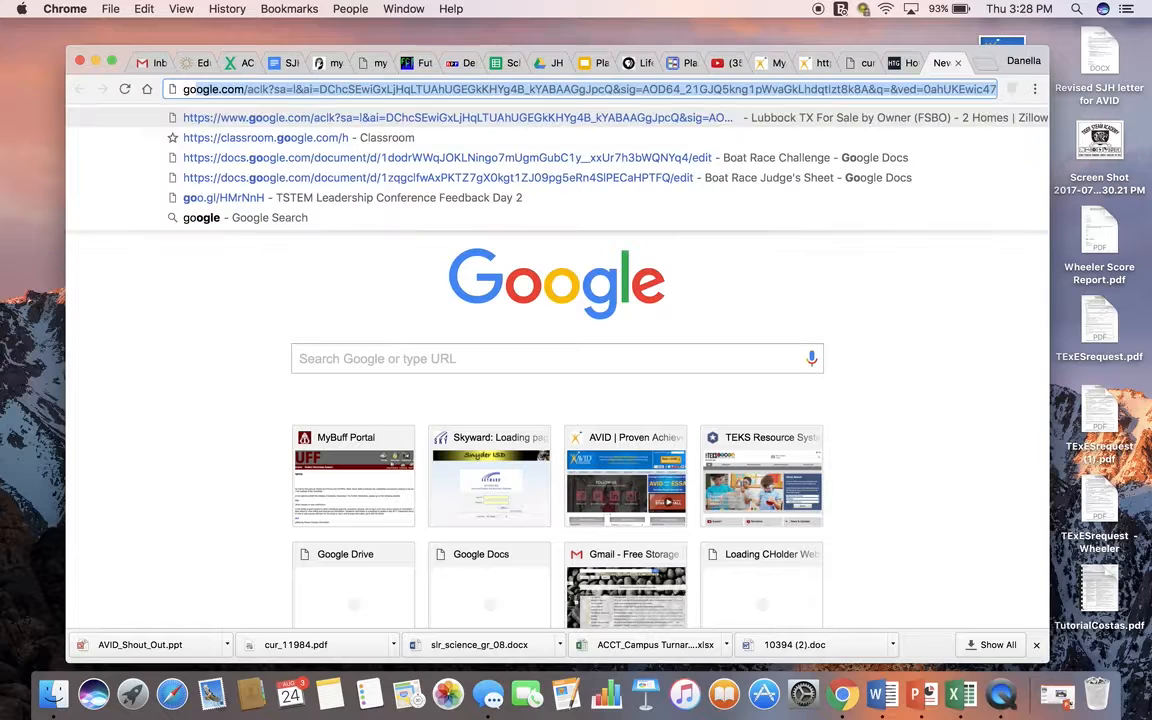
Step: Search the web for google classroom and open the Classroom home page from the results
{"action": "type", "text": "lassroom"}
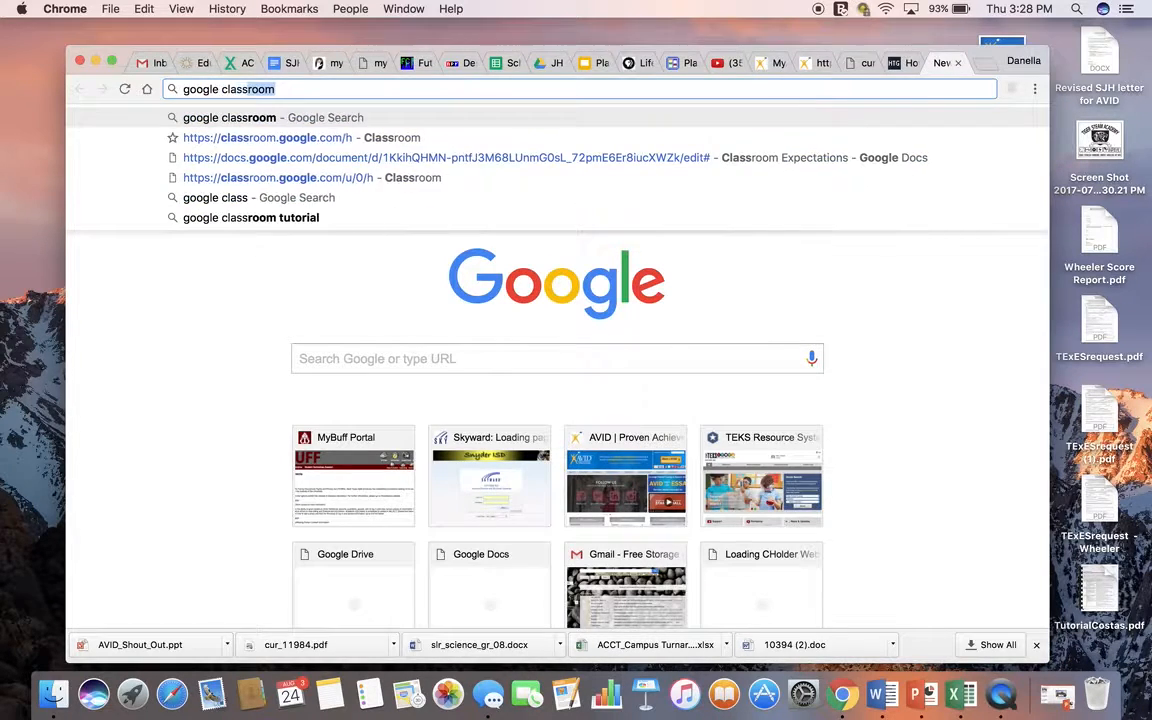
{"action": "key", "text": "Return"}
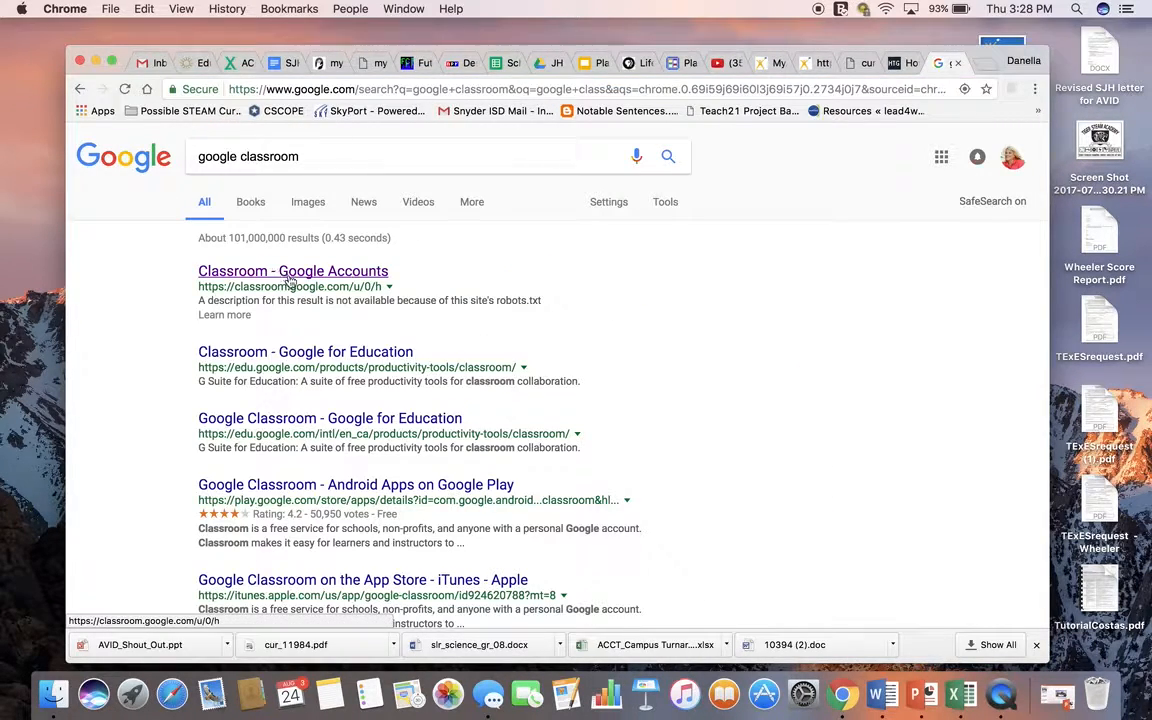
{"action": "left_click", "coordinate": [270, 276]}
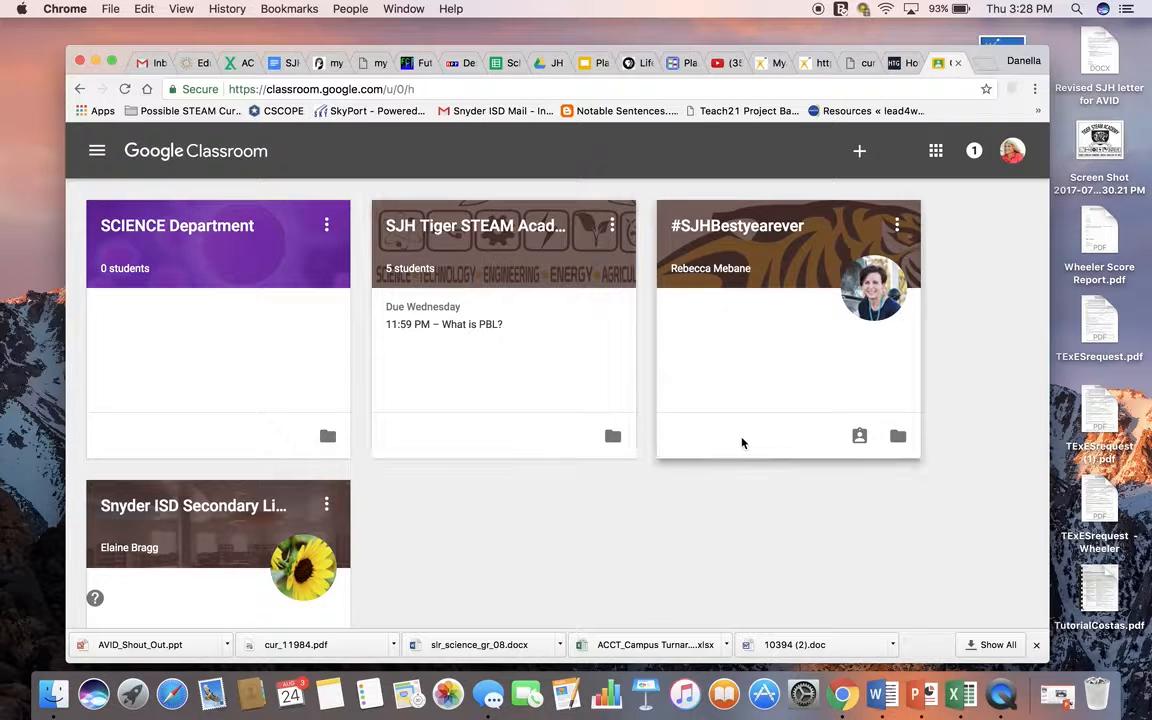
{"action": "scroll", "coordinate": [980, 494], "scroll_direction": "down", "scroll_amount": 2}
{"action": "scroll", "coordinate": [980, 494], "scroll_direction": "up", "scroll_amount": 3}
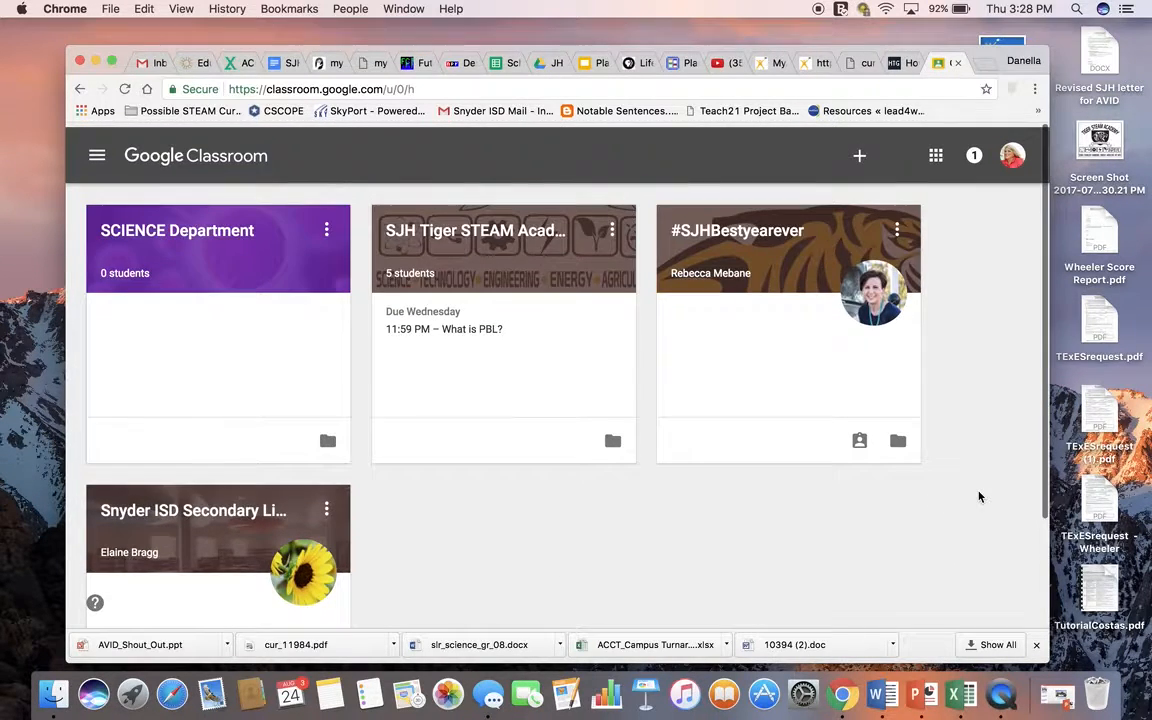
{"action": "scroll", "coordinate": [980, 497], "scroll_direction": "down", "scroll_amount": 3}
{"action": "scroll", "coordinate": [980, 497], "scroll_direction": "up", "scroll_amount": 2}
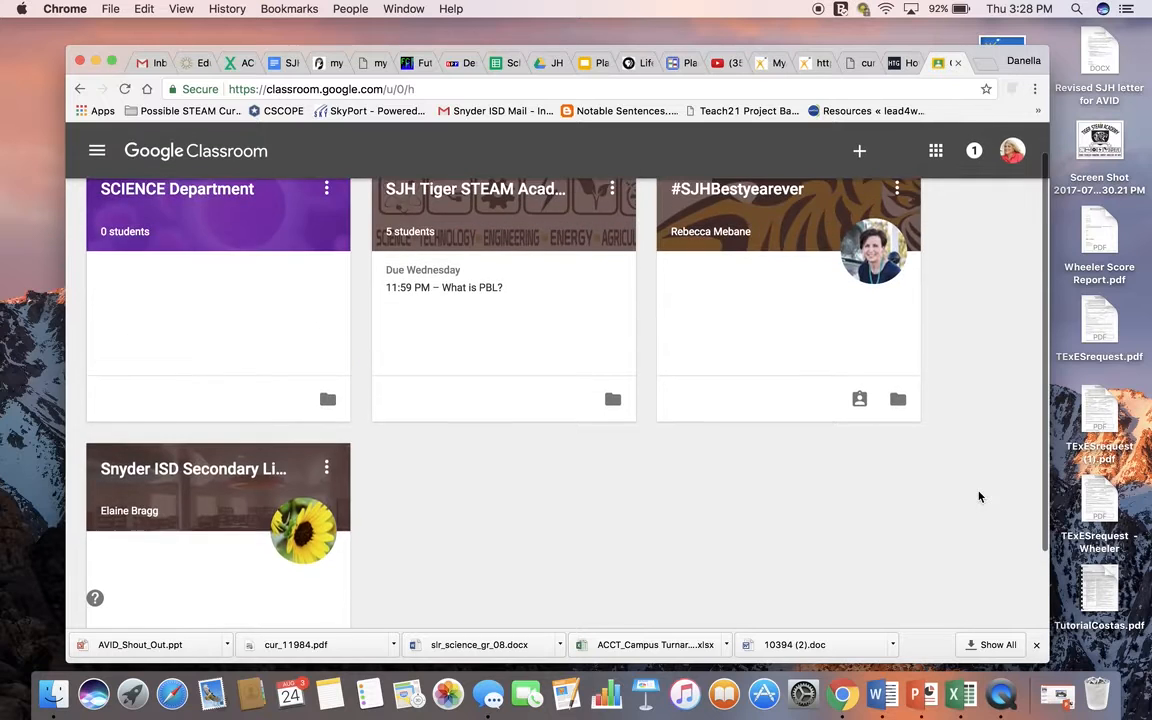
{"action": "scroll", "coordinate": [979, 497], "scroll_direction": "up", "scroll_amount": 1}
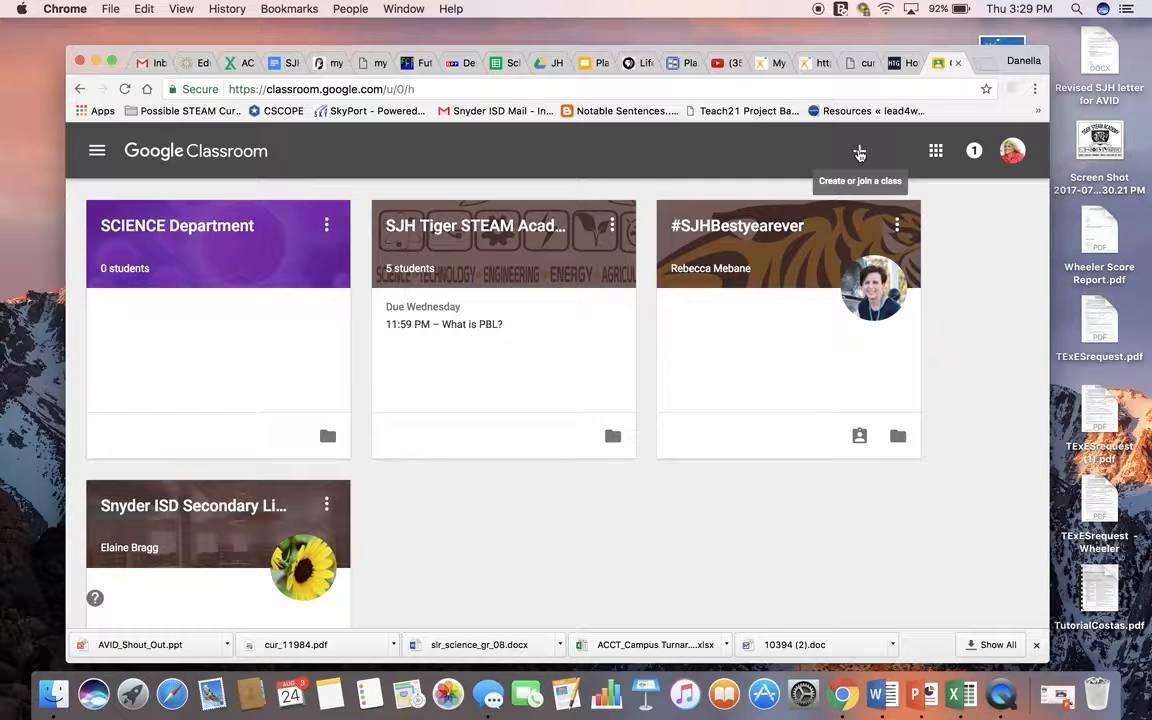
Step: Start creating a new class and name it "Principles of Engineering"
{"action": "left_click", "coordinate": [859, 151]}
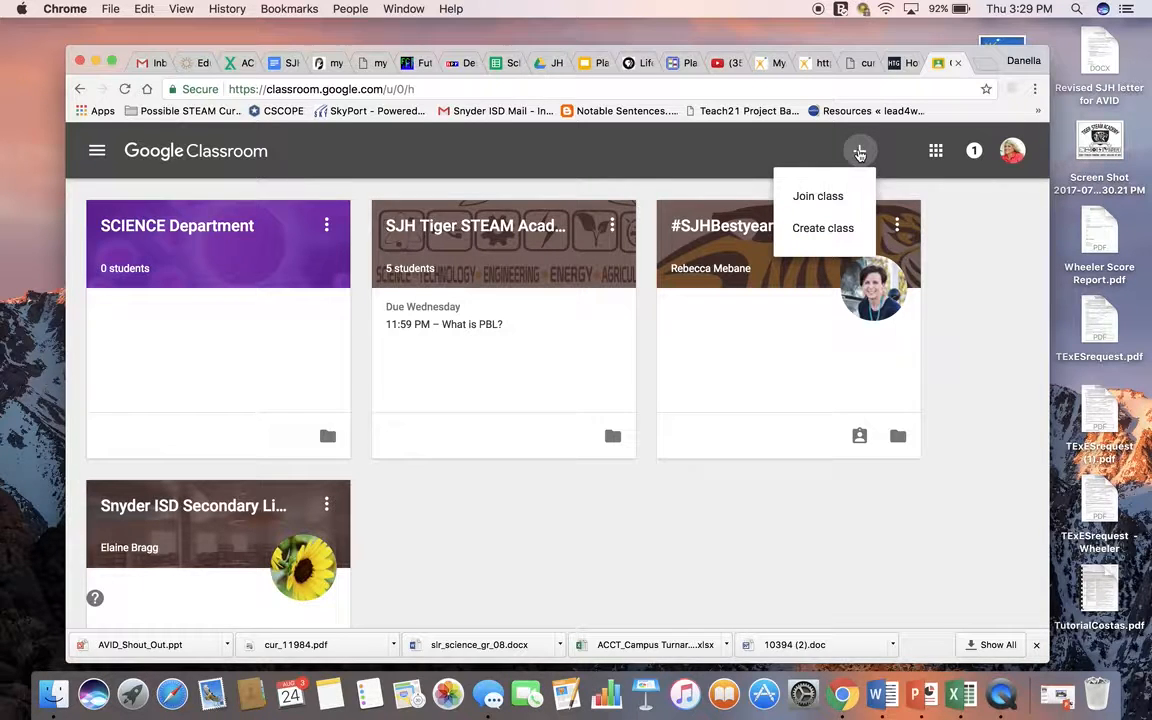
{"action": "left_click", "coordinate": [828, 241]}
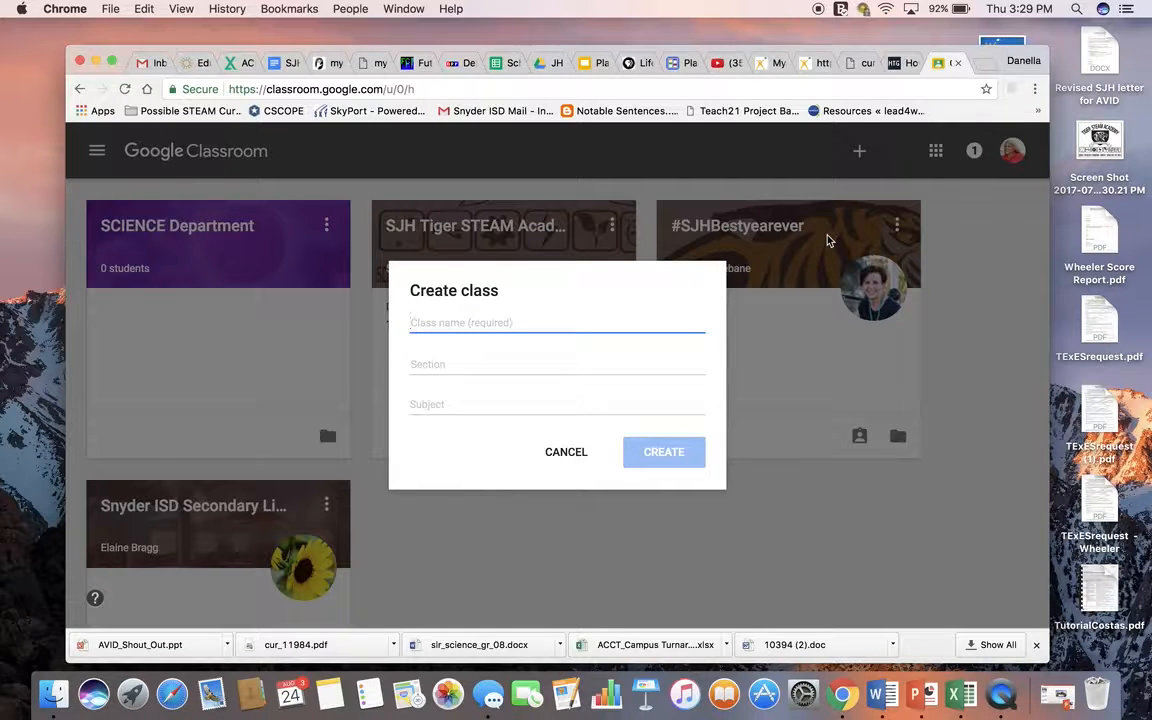
{"action": "type", "text": "Princ"}
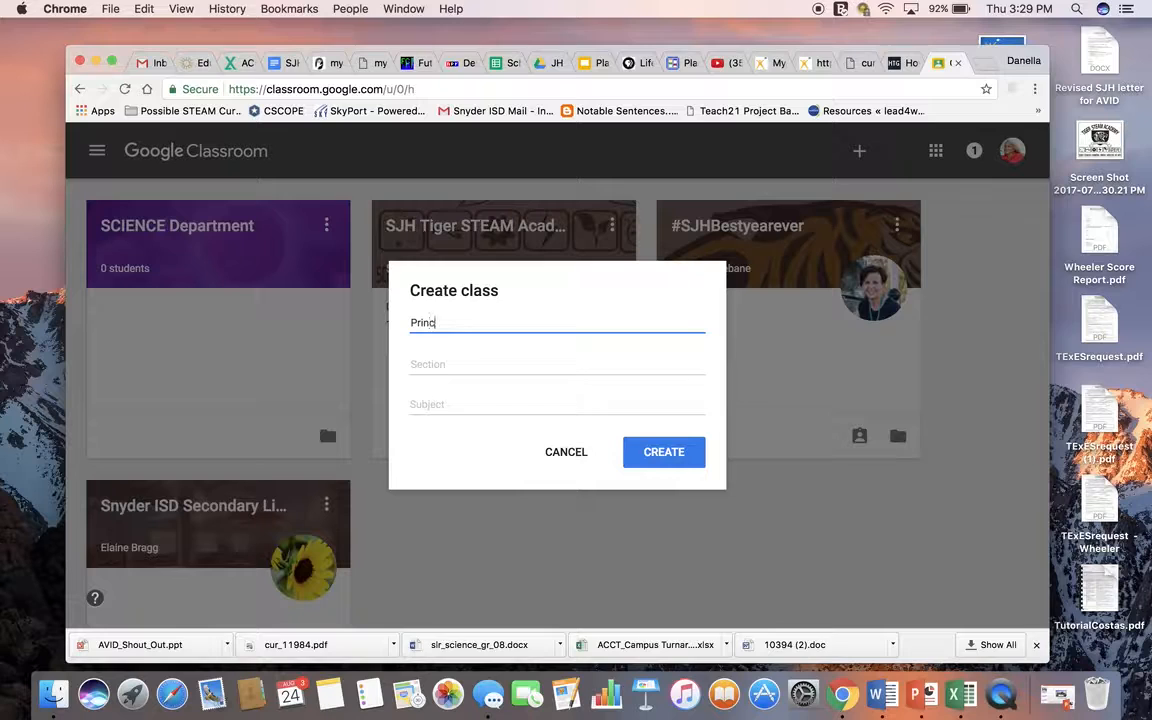
{"action": "type", "text": "iples of Engineering"}
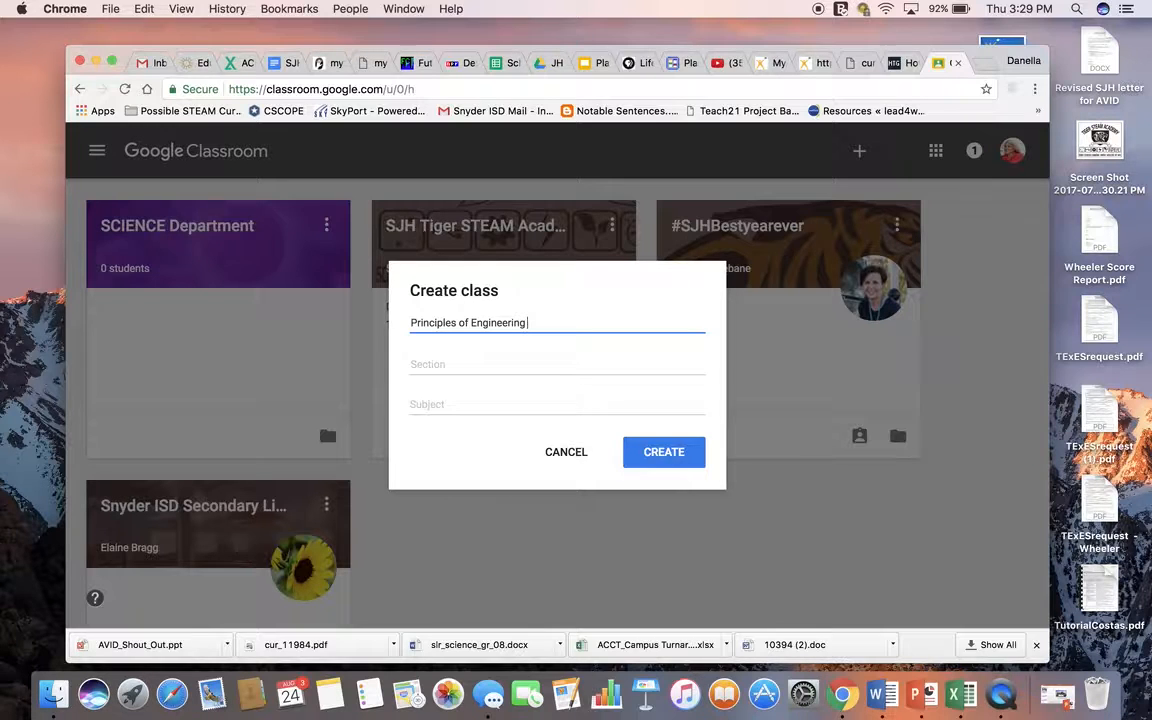
Step: Set the section to "3rd period", leave the subject blank and create the class
{"action": "left_click", "coordinate": [452, 367]}
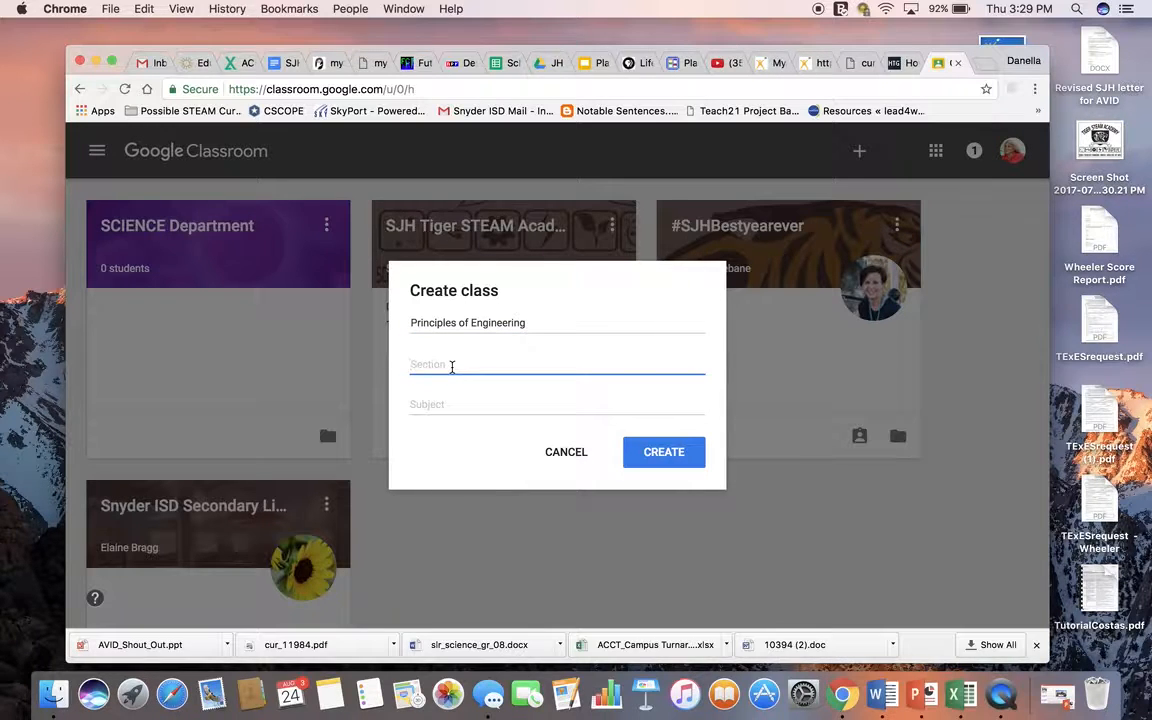
{"action": "type", "text": "3rd period"}
{"action": "left_click", "coordinate": [424, 409]}
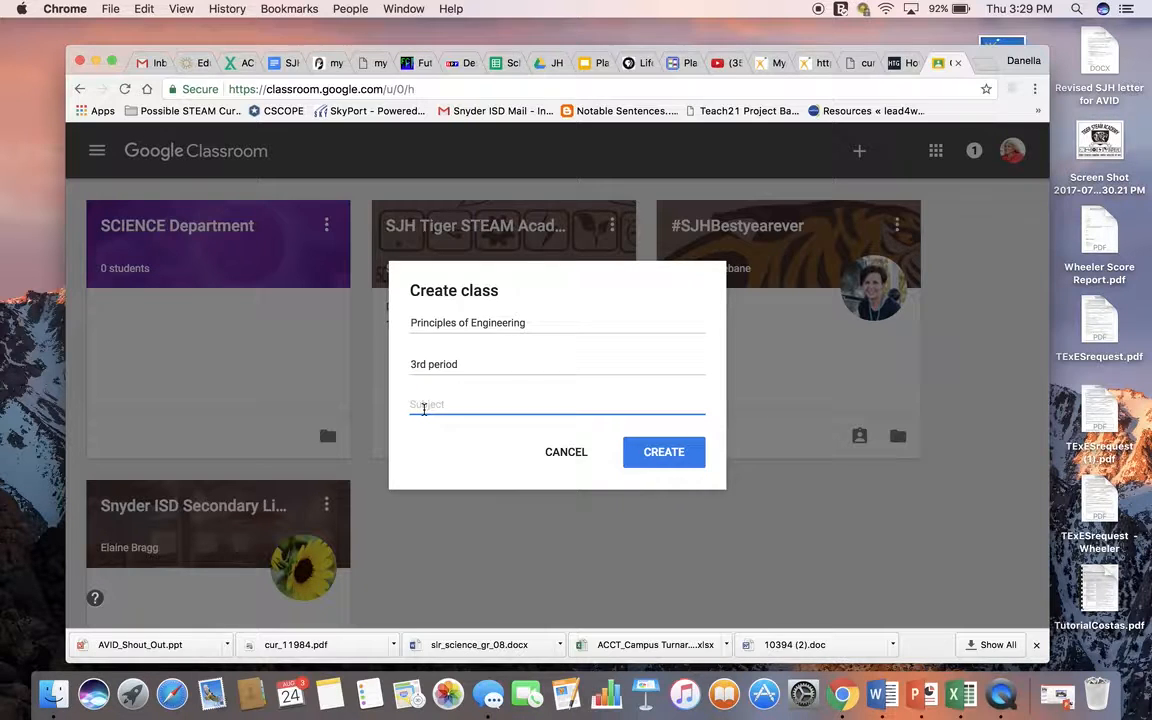
{"action": "left_click", "coordinate": [645, 455]}
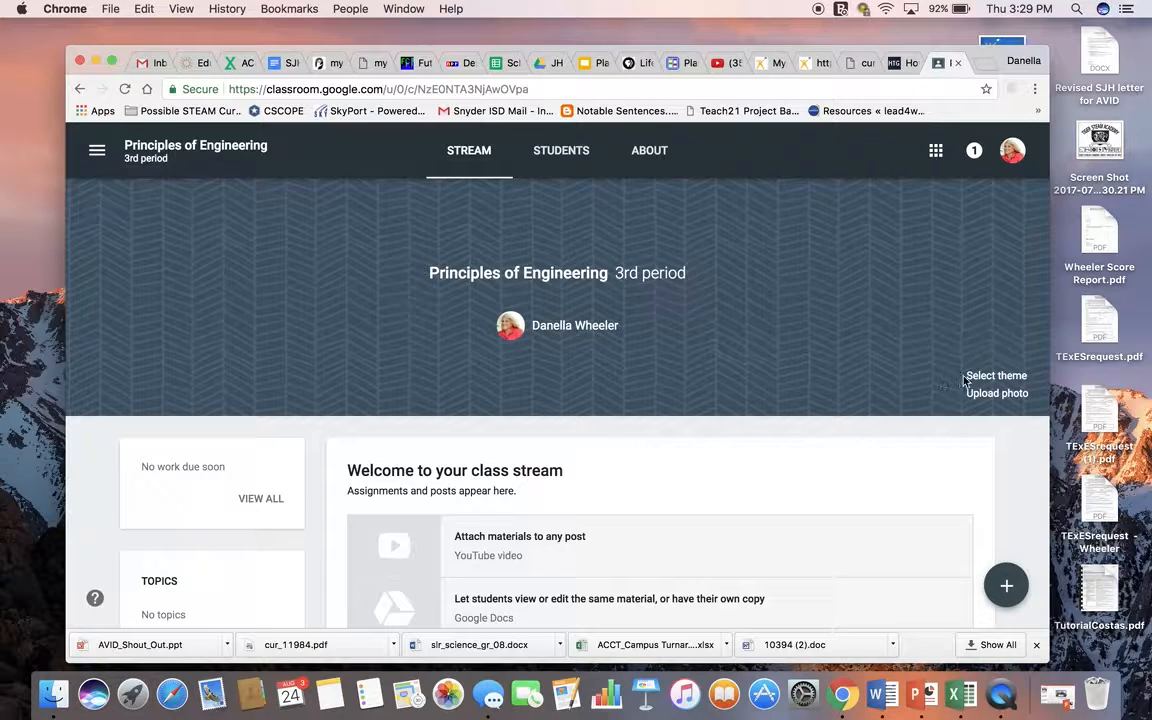
Step: Change the class theme to the blue atom image from the gallery
{"action": "left_click", "coordinate": [997, 376]}
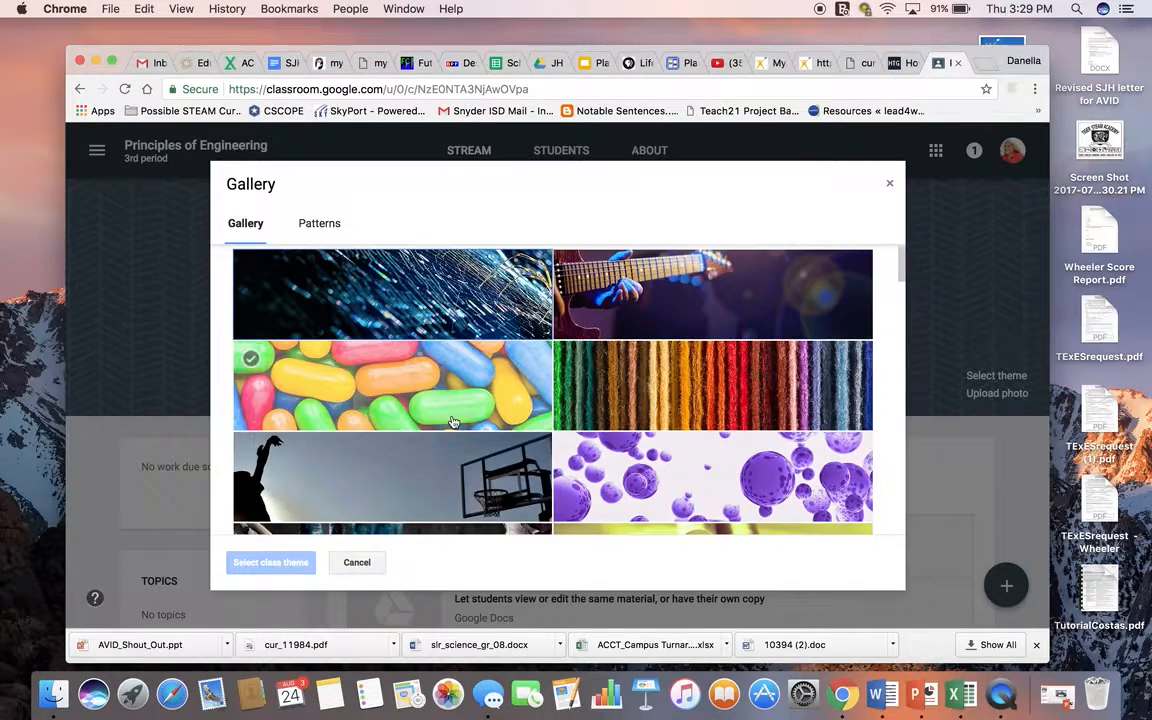
{"action": "scroll", "coordinate": [400, 360], "scroll_direction": "down", "scroll_amount": 15}
{"action": "scroll", "coordinate": [452, 422], "scroll_direction": "down", "scroll_amount": 20}
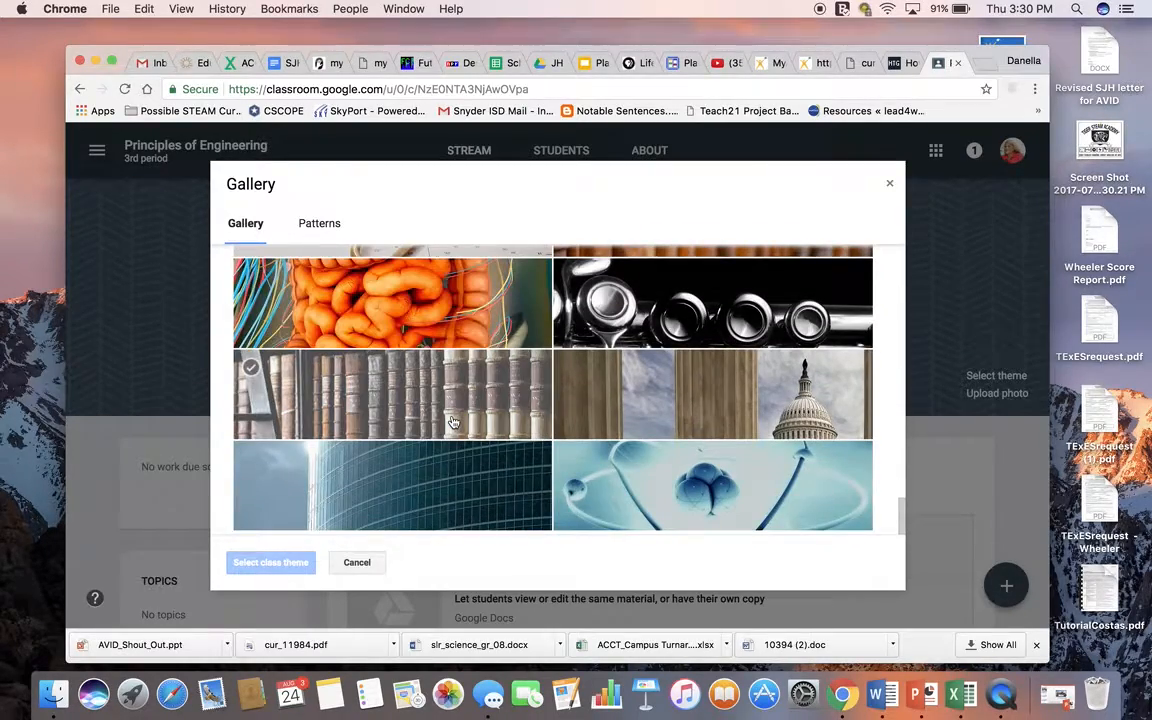
{"action": "left_click", "coordinate": [654, 498]}
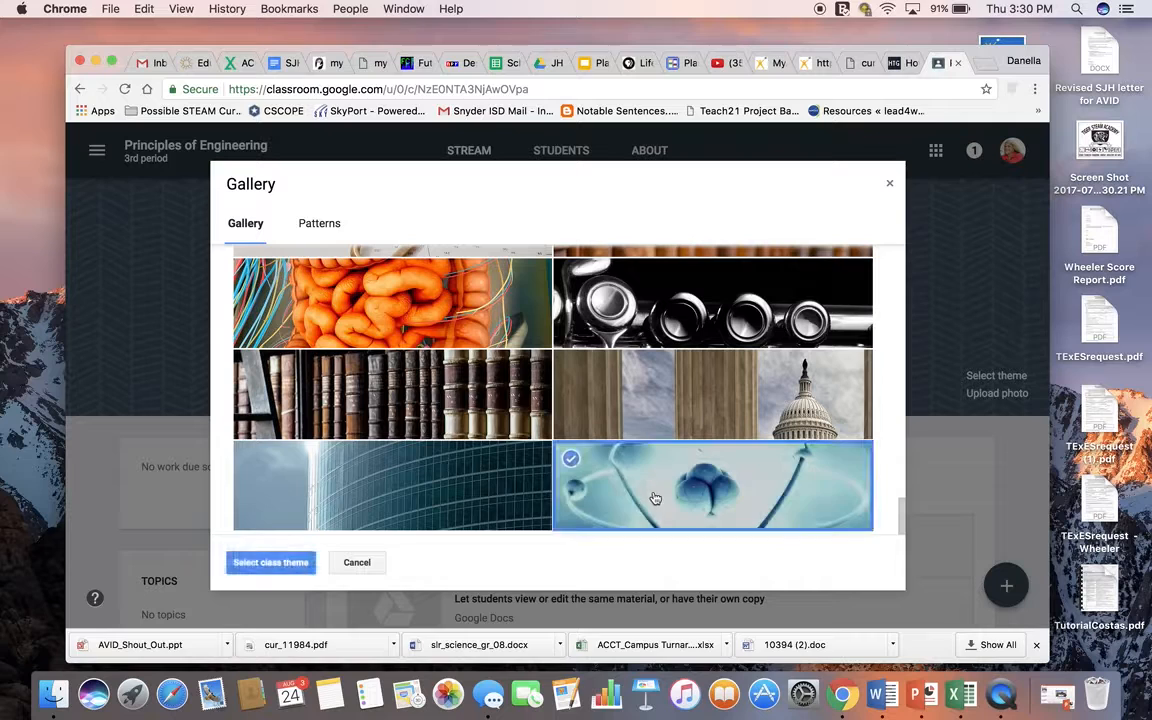
{"action": "left_click", "coordinate": [270, 563]}
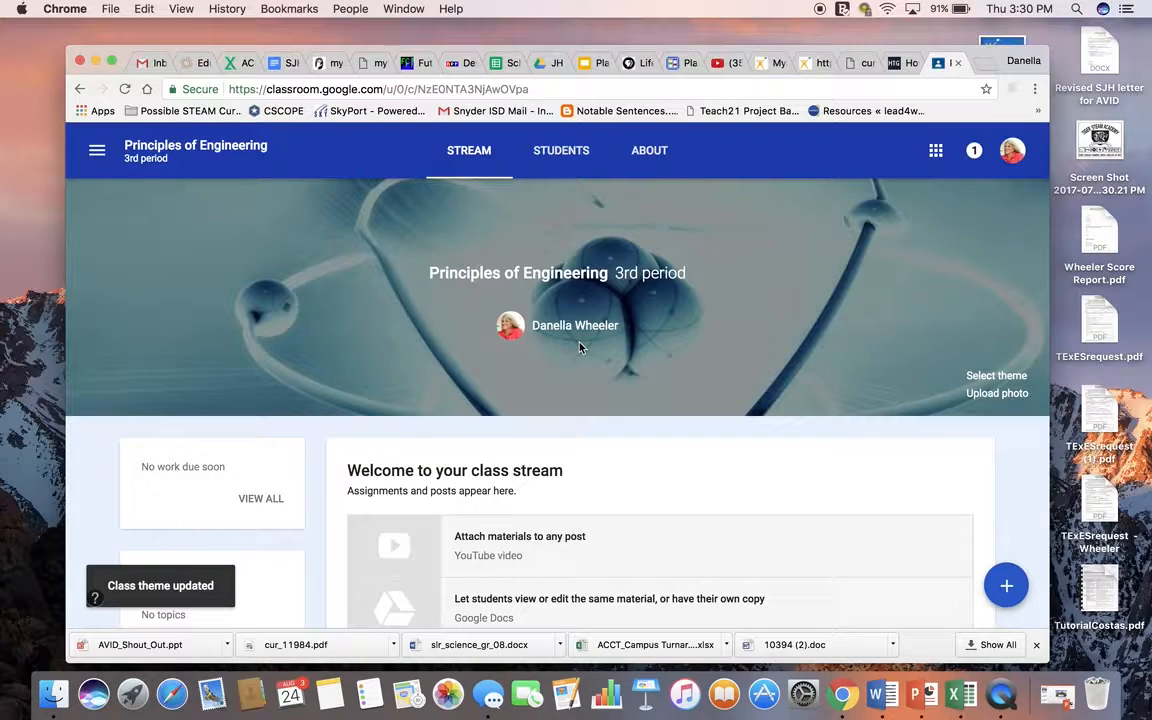
Step: Open the class's student page and set the posting permission to "Students can only comment"
{"action": "scroll", "coordinate": [674, 525], "scroll_direction": "down", "scroll_amount": 5}
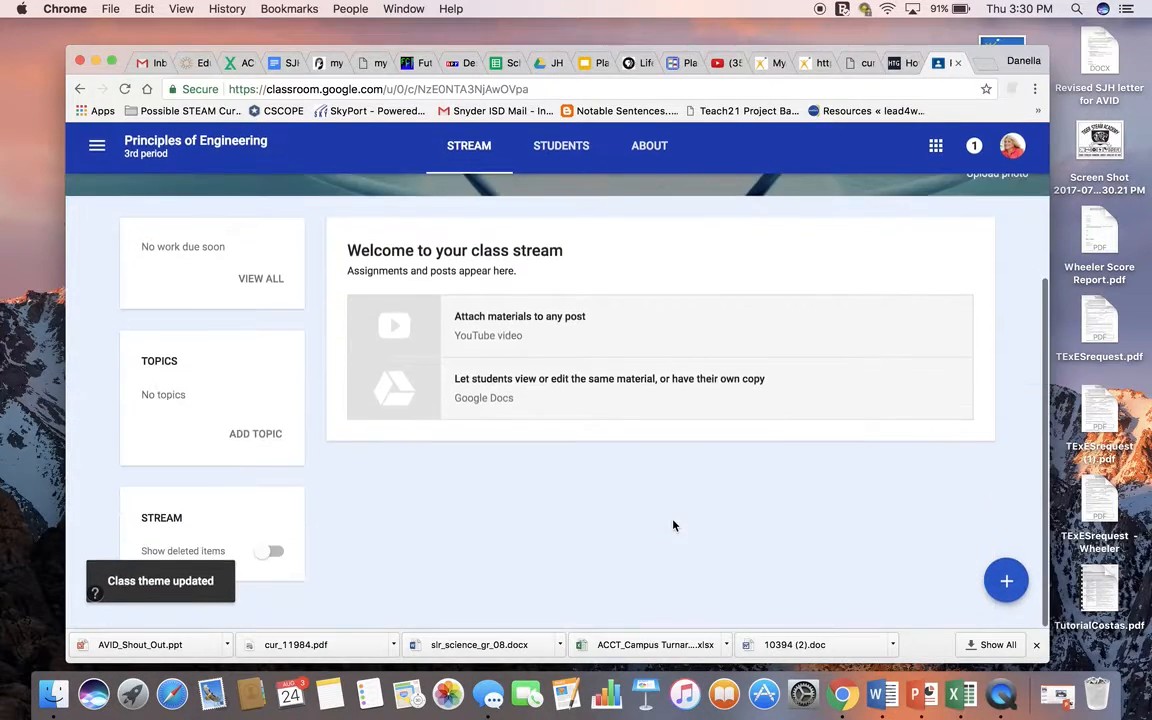
{"action": "scroll", "coordinate": [674, 525], "scroll_direction": "up", "scroll_amount": 5}
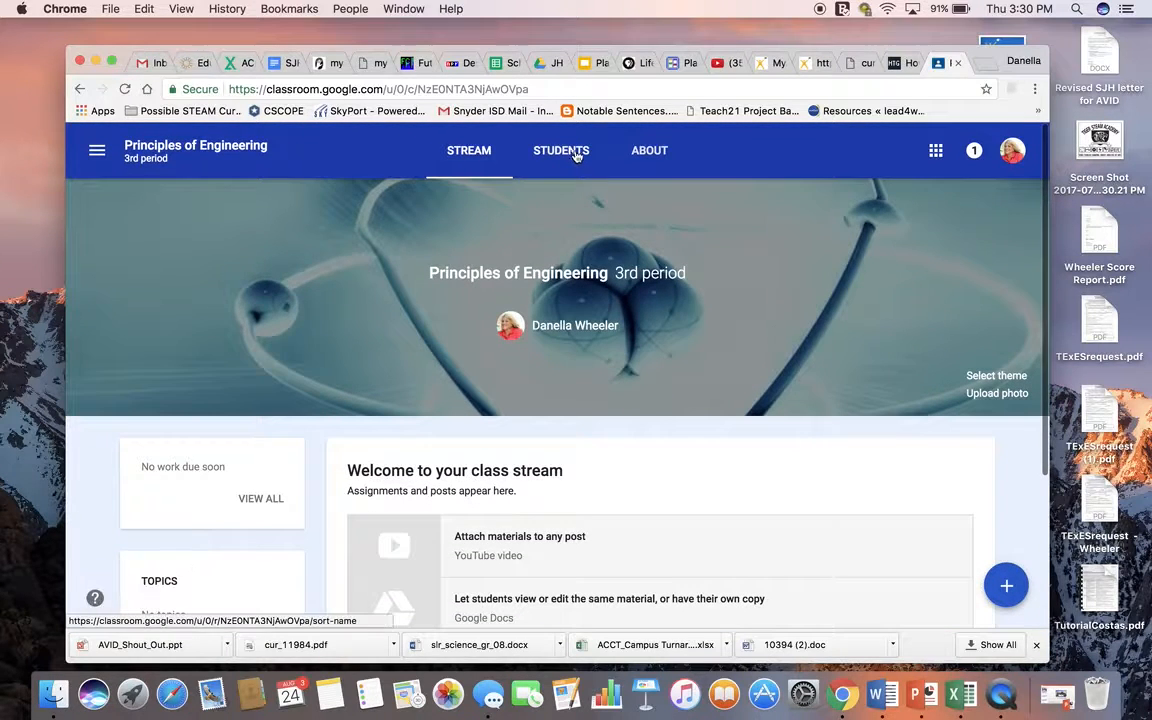
{"action": "left_click", "coordinate": [570, 152]}
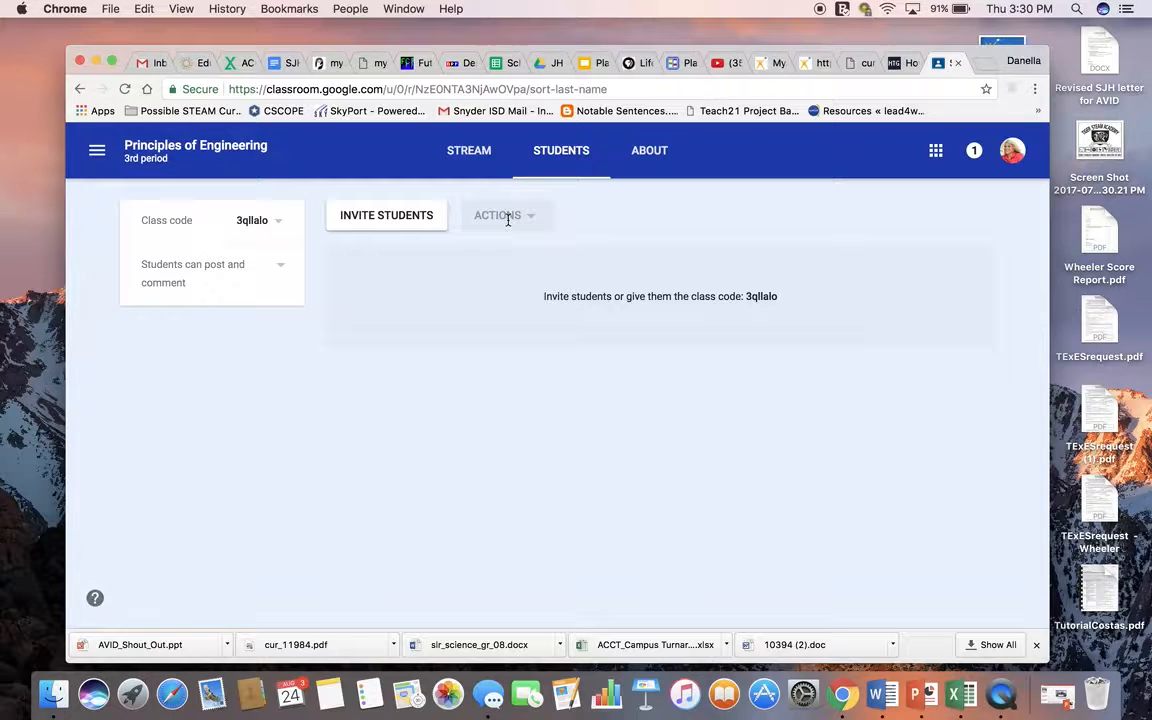
{"action": "left_click", "coordinate": [281, 271]}
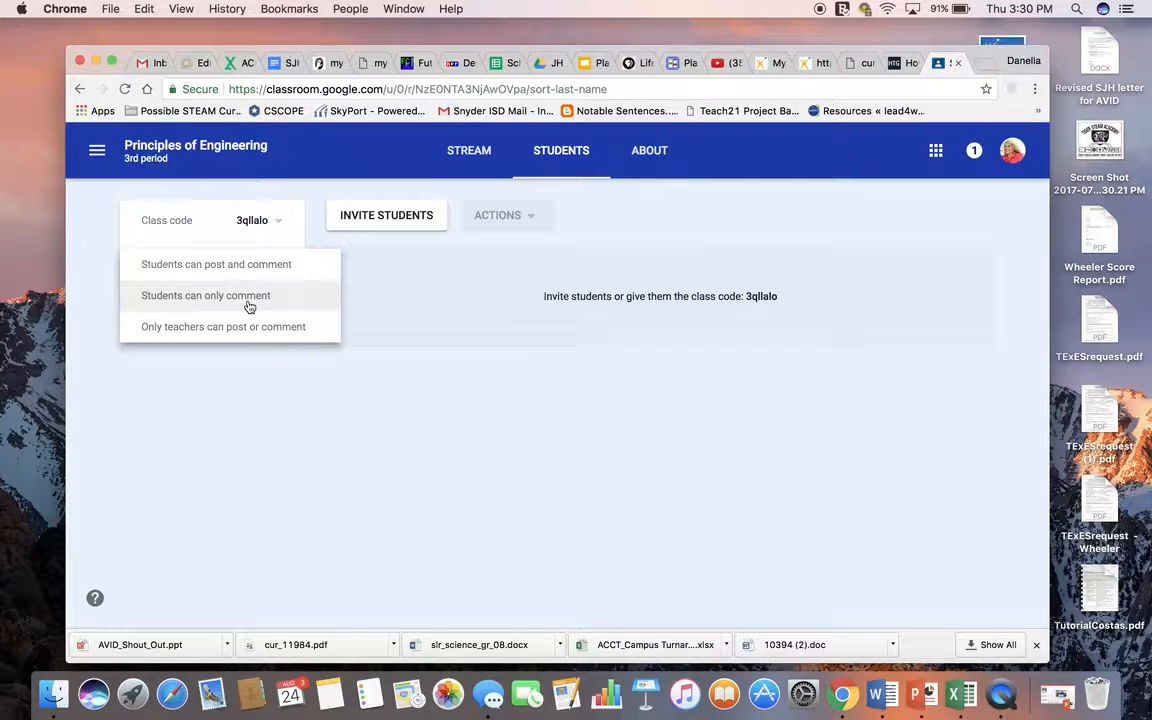
{"action": "left_click", "coordinate": [250, 307]}
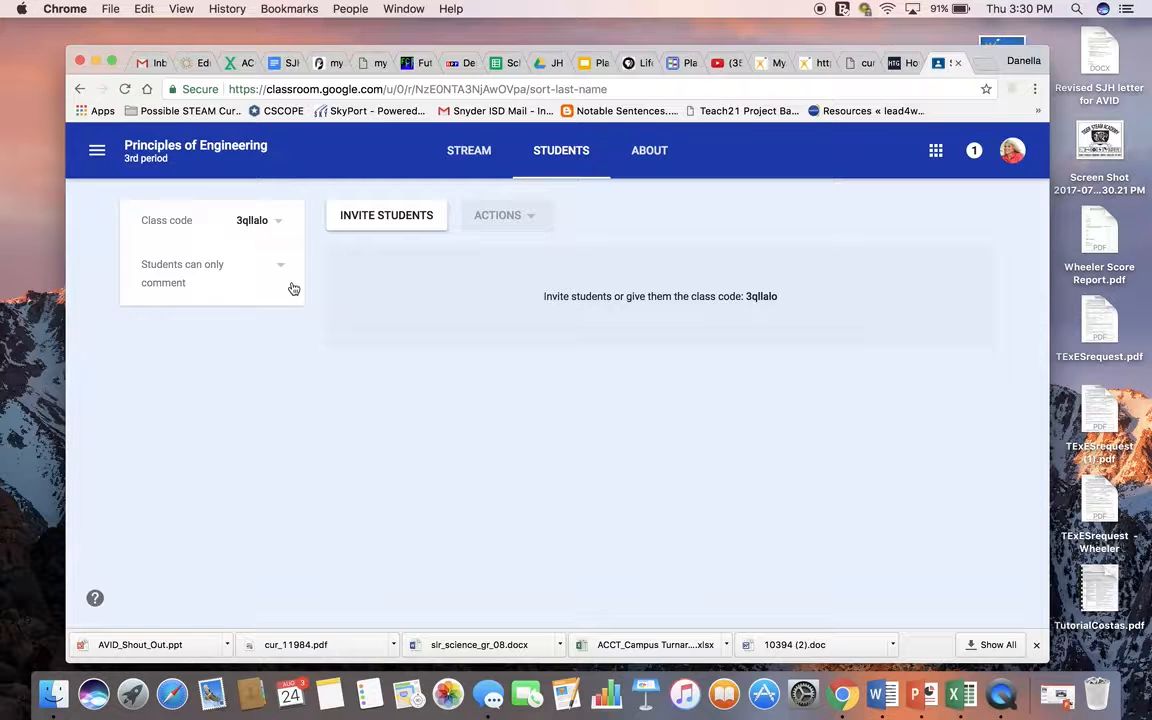
{"action": "left_click", "coordinate": [285, 278]}
{"action": "left_click", "coordinate": [268, 308]}
Step: Return to the class stream and start a new announcement
{"action": "left_click", "coordinate": [463, 158]}
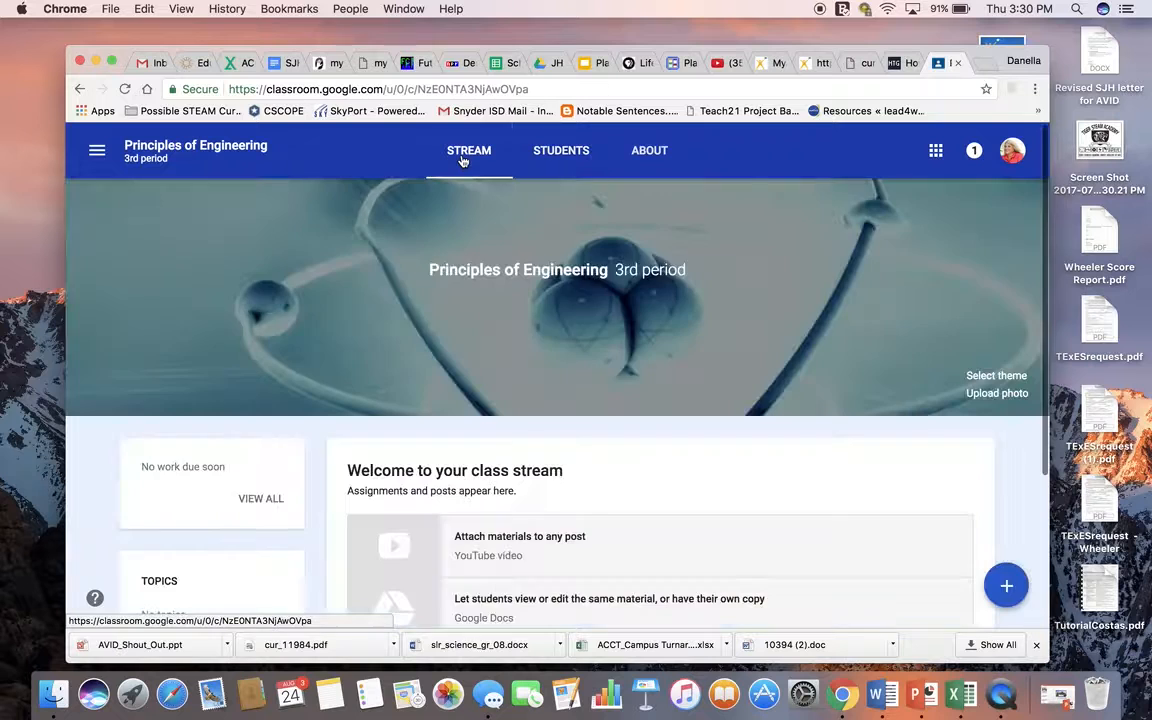
{"action": "scroll", "coordinate": [836, 357], "scroll_direction": "down", "scroll_amount": 2}
{"action": "scroll", "coordinate": [836, 357], "scroll_direction": "down", "scroll_amount": 3}
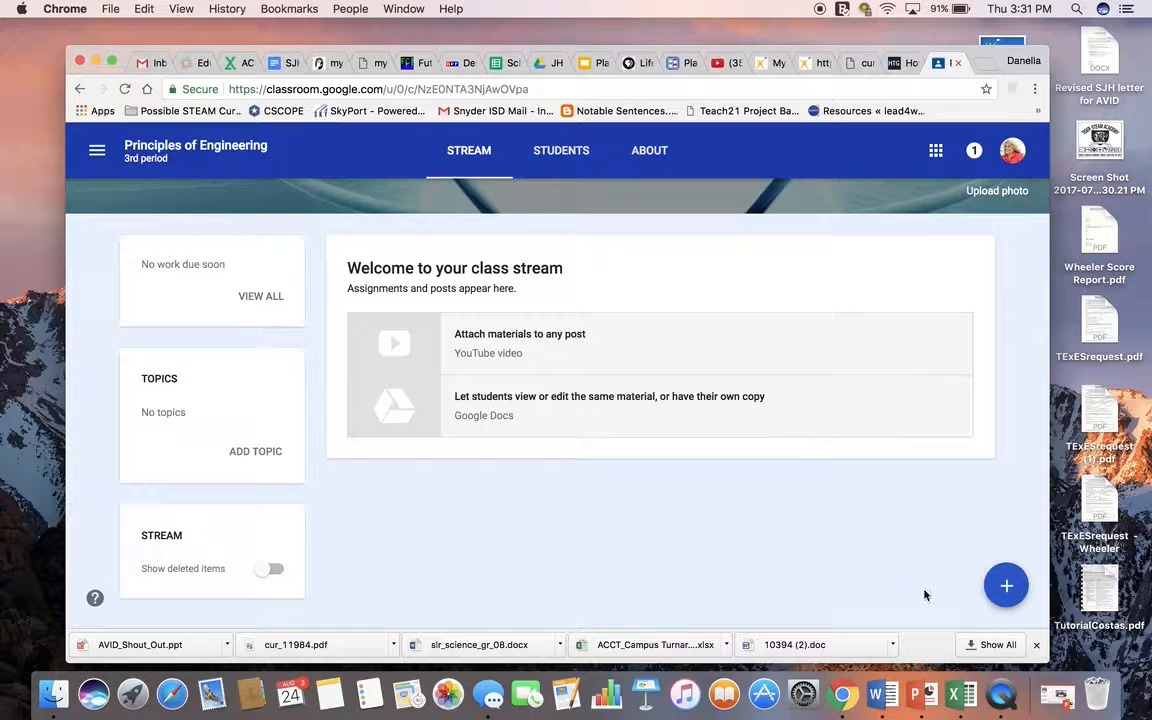
{"action": "mouse_move", "coordinate": [1003, 580]}
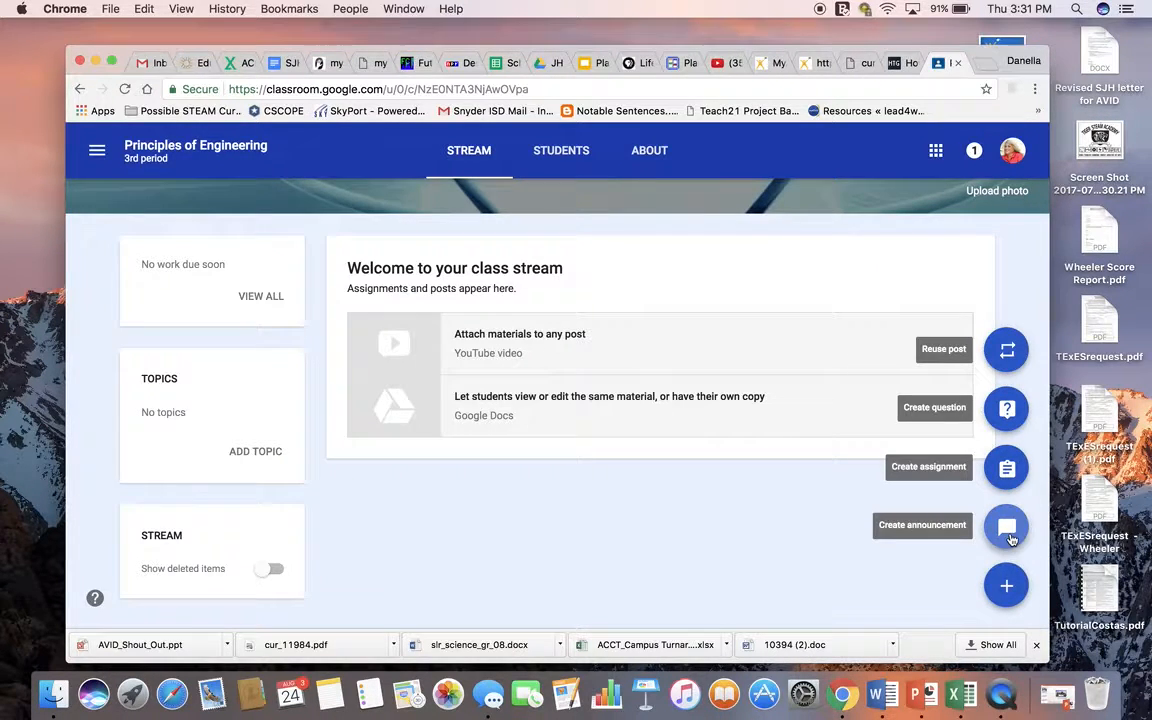
{"action": "left_click", "coordinate": [1007, 527]}
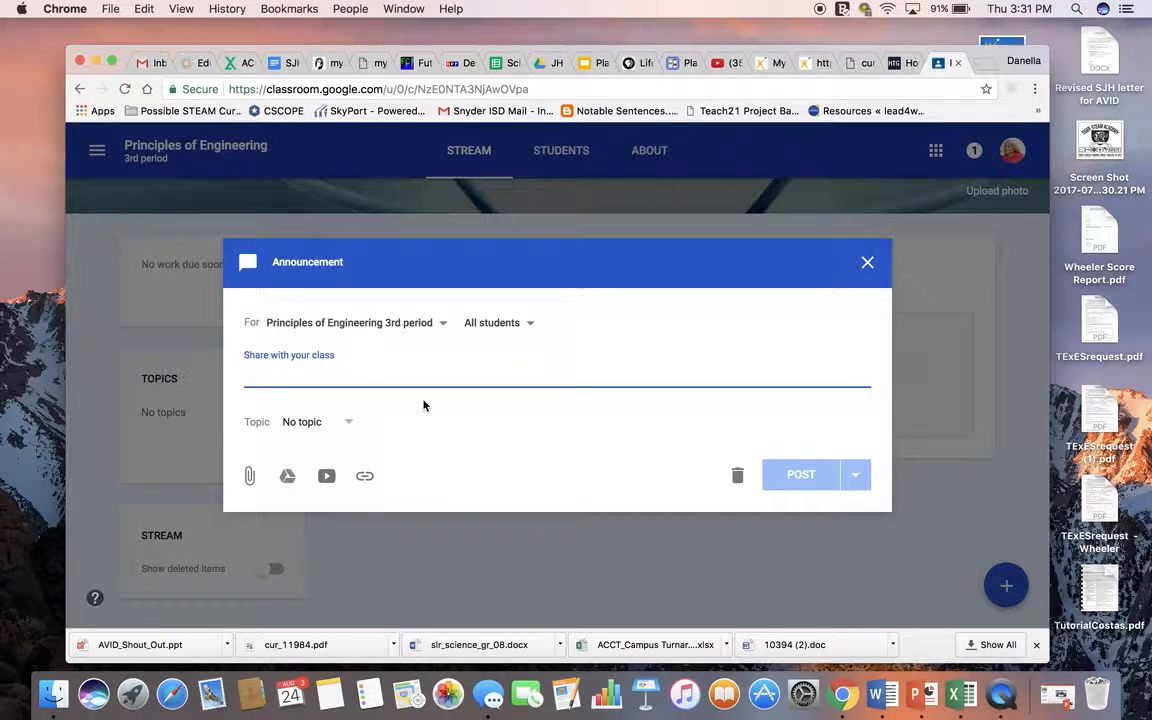
Step: Write the announcement "Remember to bring your supplies before Friday for an extra 100."
{"action": "type", "text": "Rememeb"}
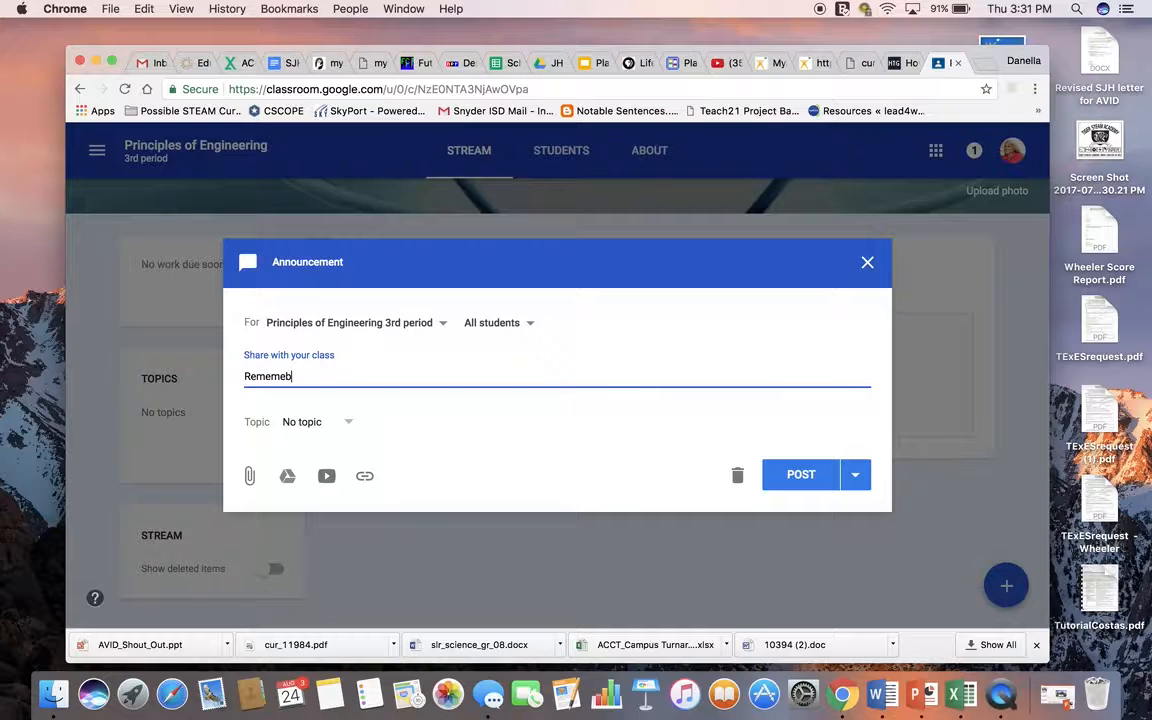
{"action": "key", "text": "BackSpace"}
{"action": "key", "text": "BackSpace"}
{"action": "type", "text": "bner"}
{"action": "key", "text": "BackSpace"}
{"action": "key", "text": "BackSpace"}
{"action": "key", "text": "BackSpace"}
{"action": "key", "text": "BackSpace"}
{"action": "type", "text": "er to bring your supplies be"}
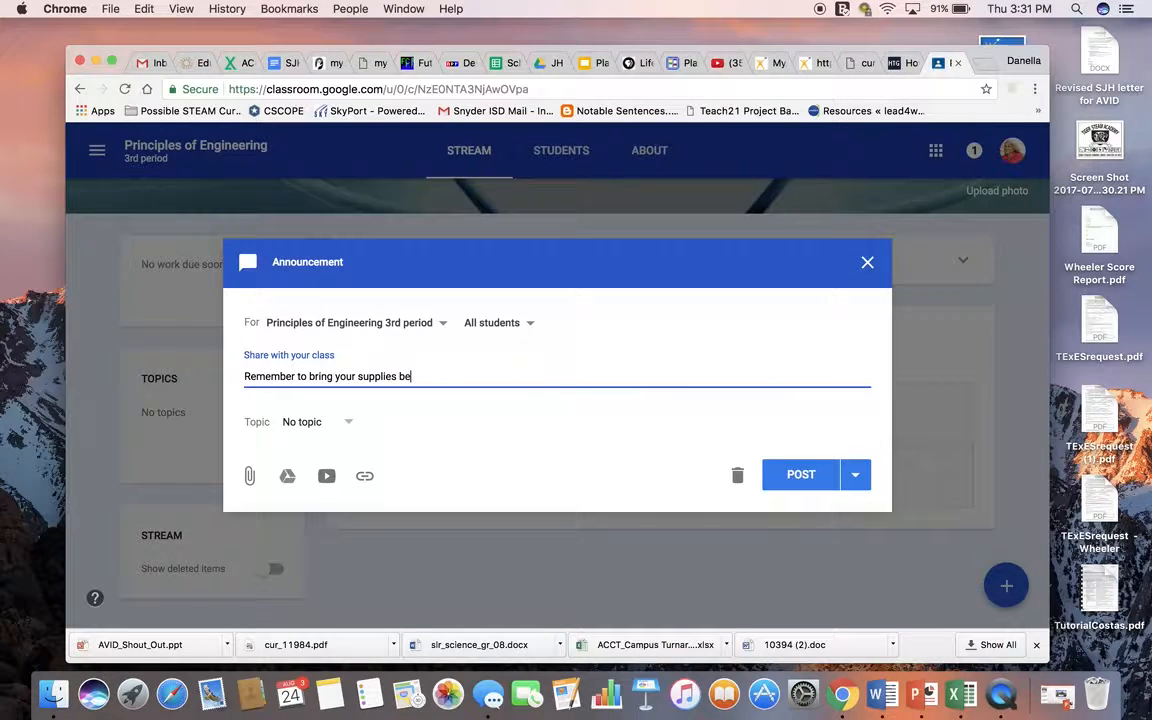
{"action": "type", "text": "fore Friday for an extra 100."}
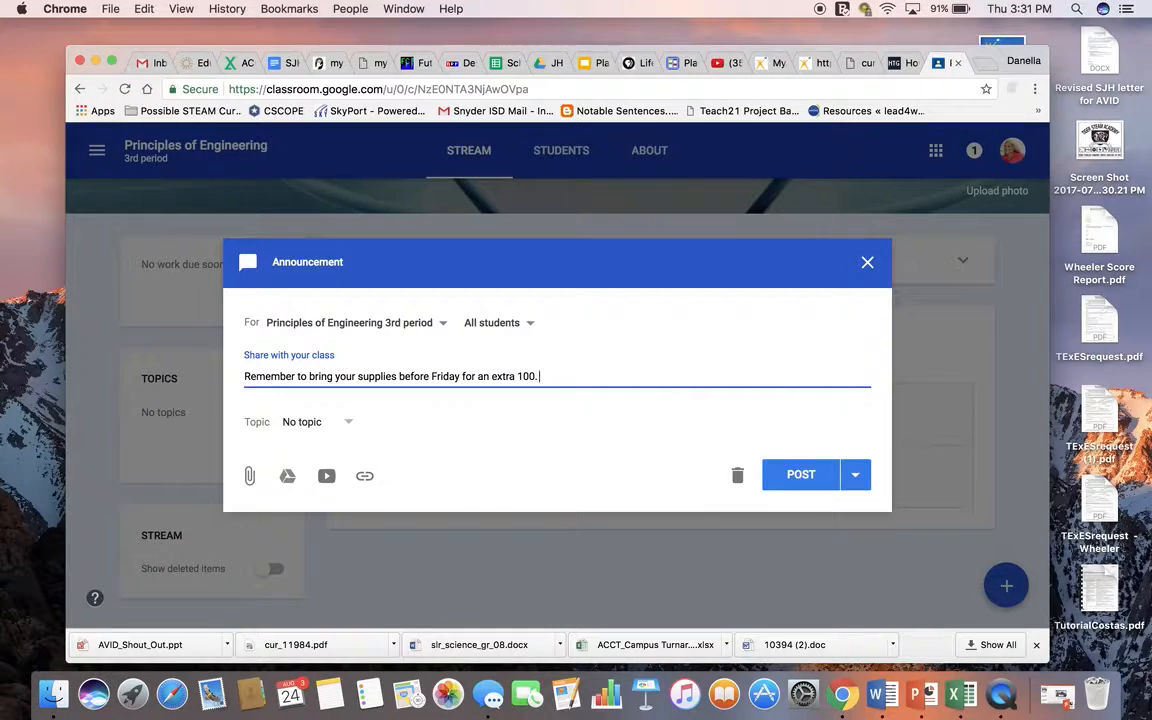
{"action": "key", "text": "Return"}
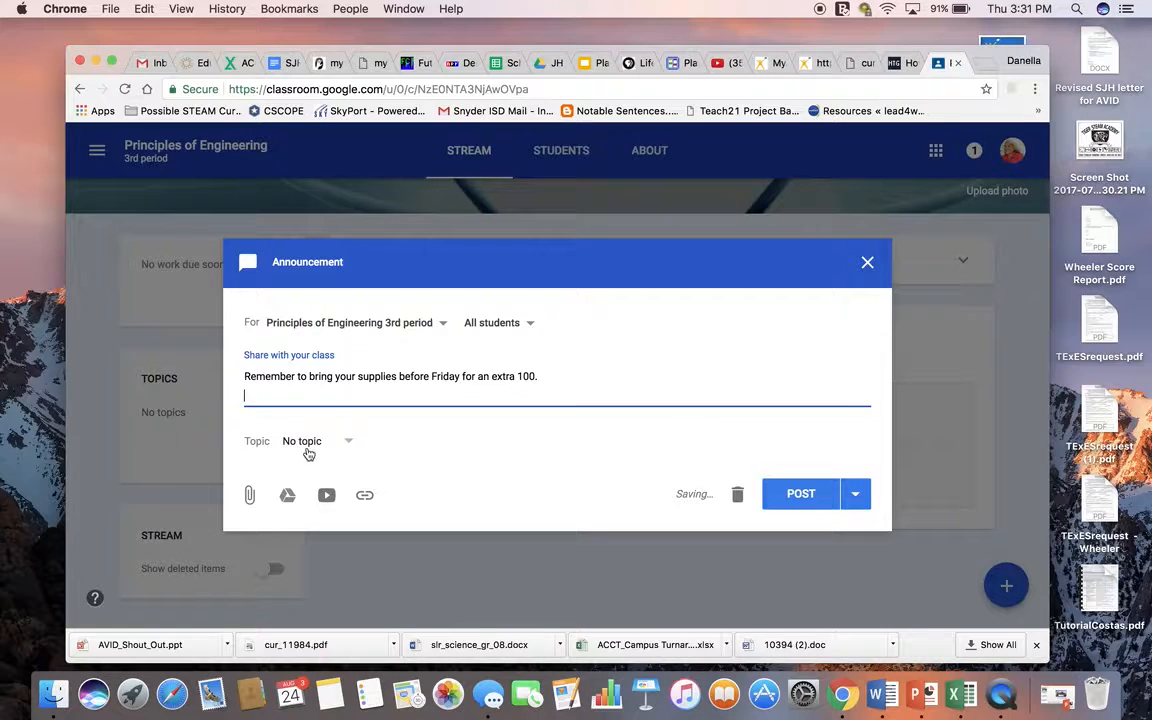
{"action": "left_click", "coordinate": [307, 452]}
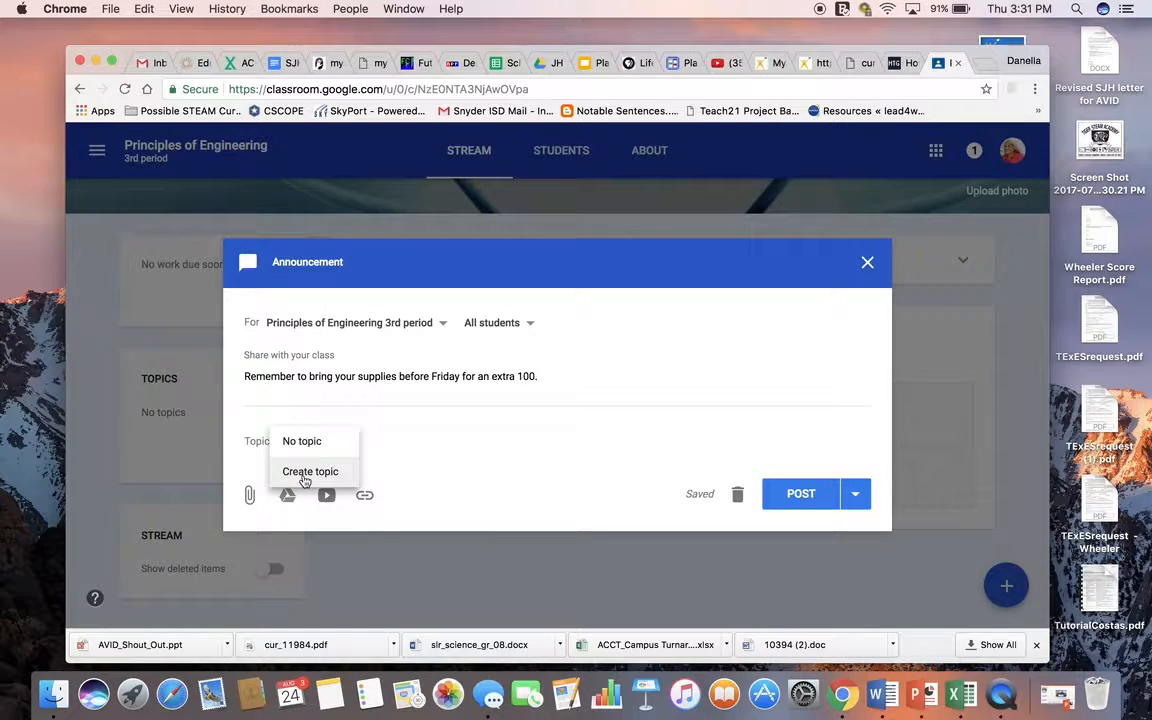
{"action": "left_click", "coordinate": [305, 475]}
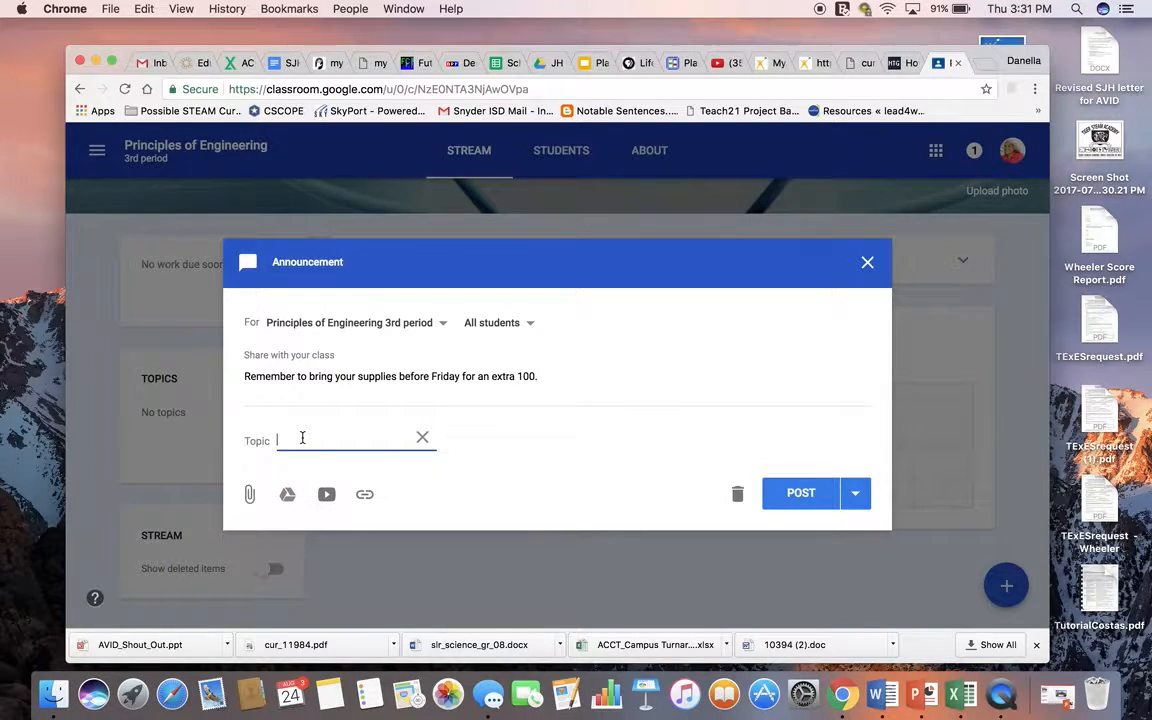
{"action": "type", "text": "Class announcements"}
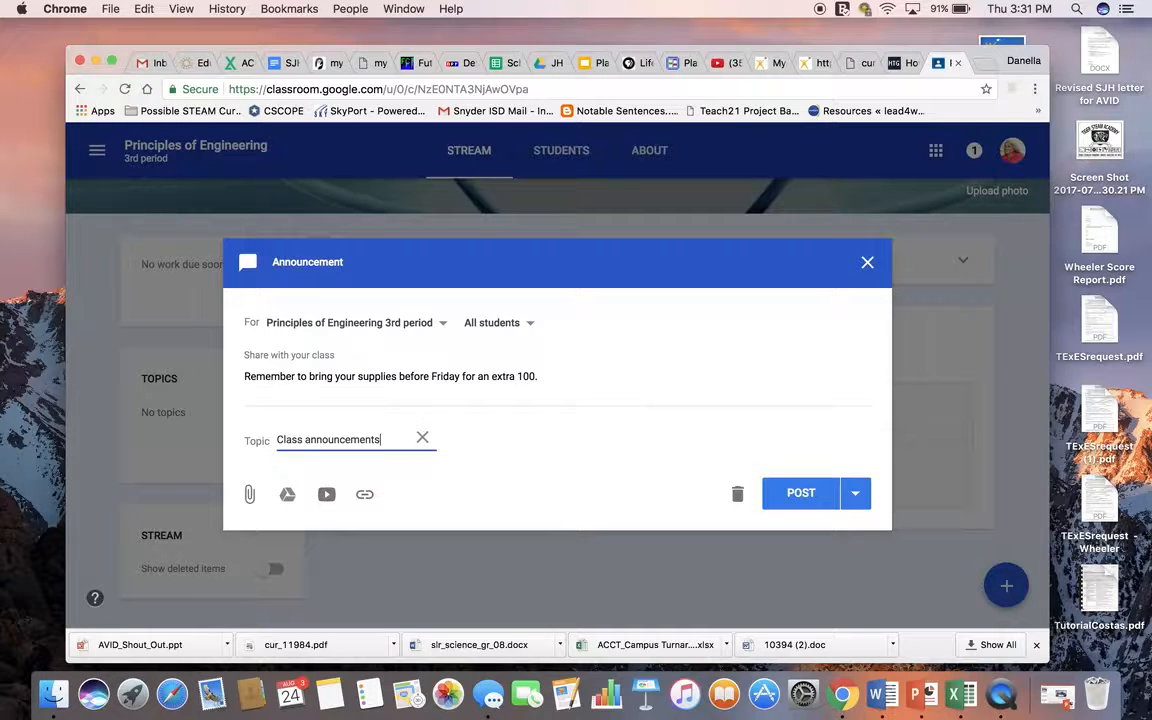
{"action": "left_click", "coordinate": [422, 439]}
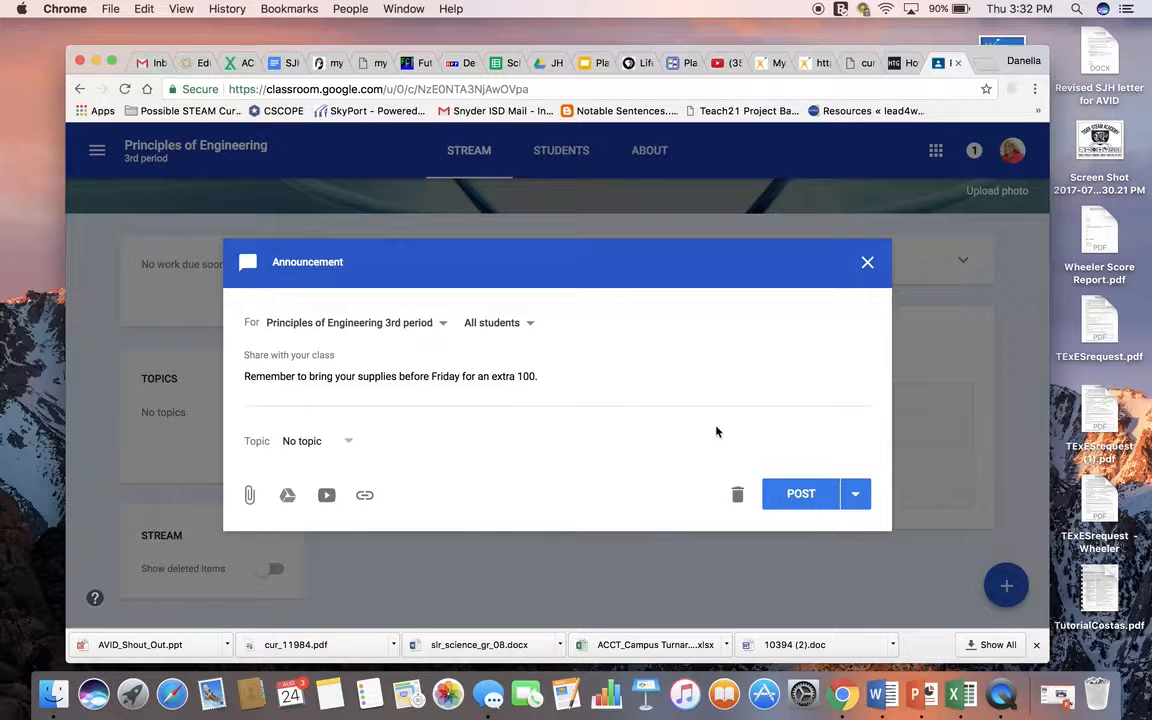
{"action": "left_click", "coordinate": [855, 494]}
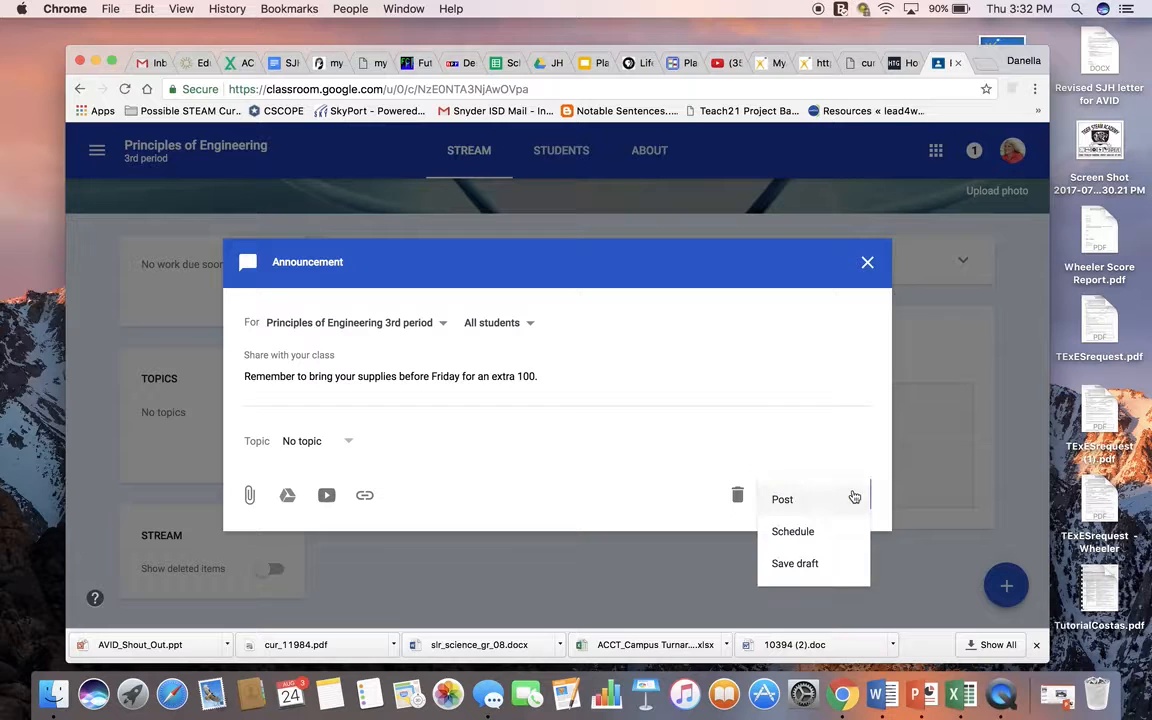
{"action": "left_click", "coordinate": [795, 532]}
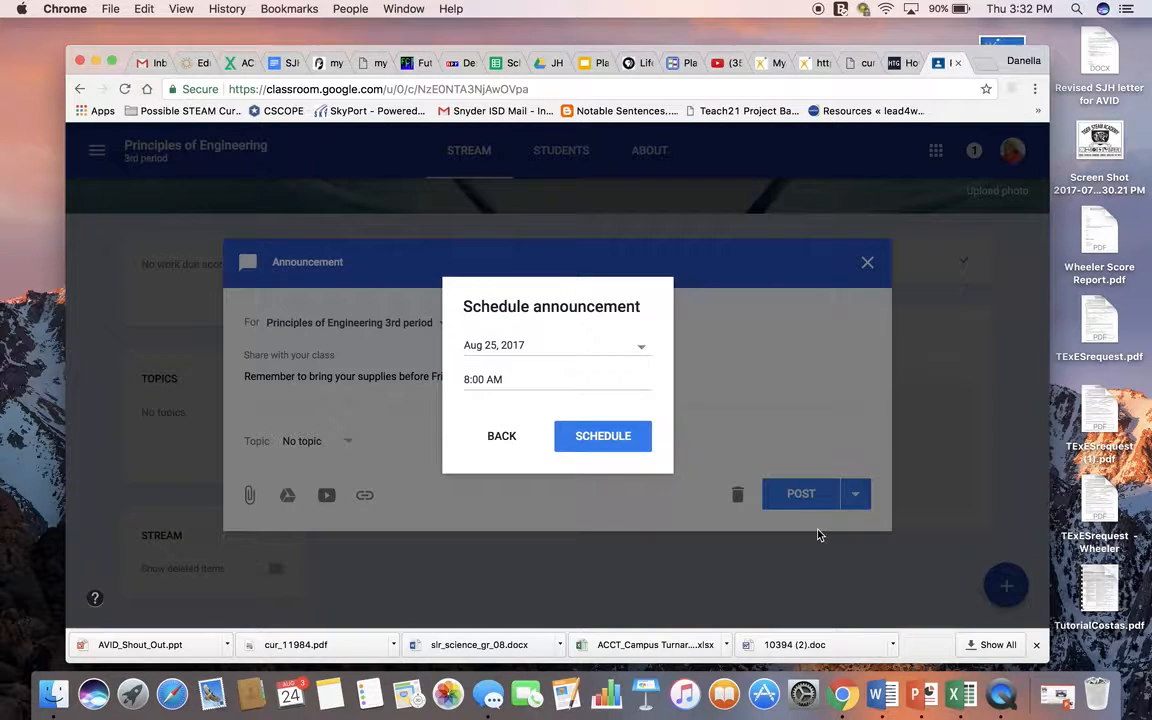
{"action": "left_click", "coordinate": [510, 440]}
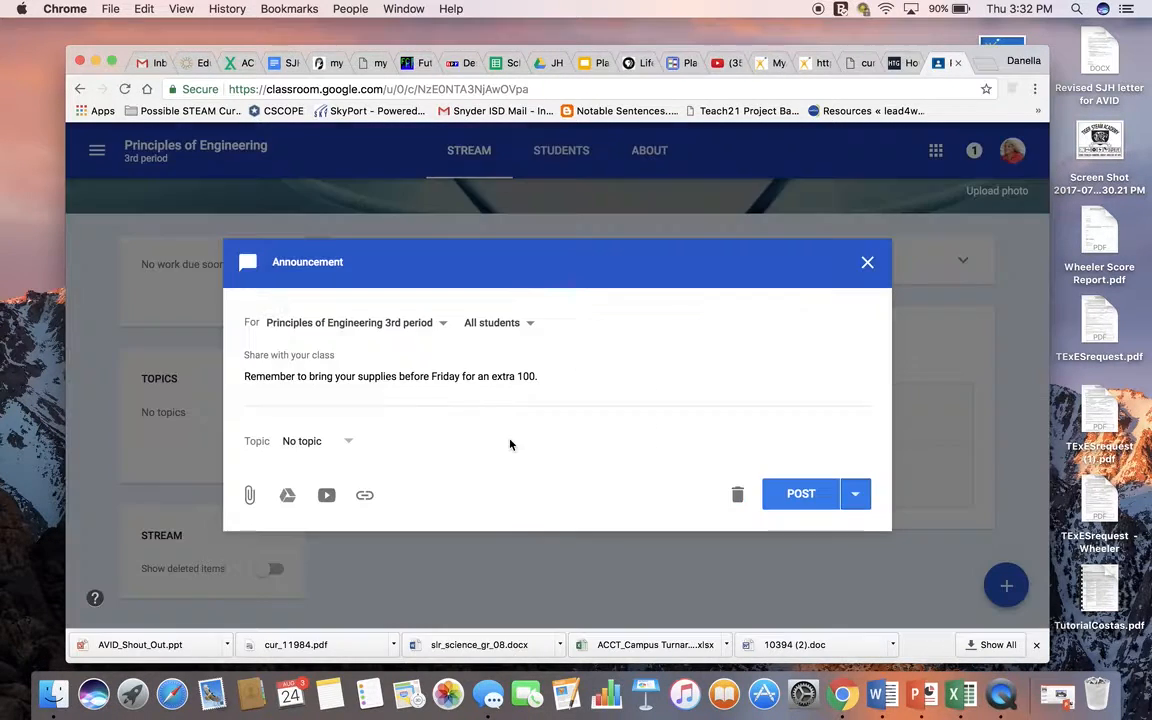
Step: Post the supplies reminder announcement to the class stream immediately
{"action": "left_click", "coordinate": [806, 494]}
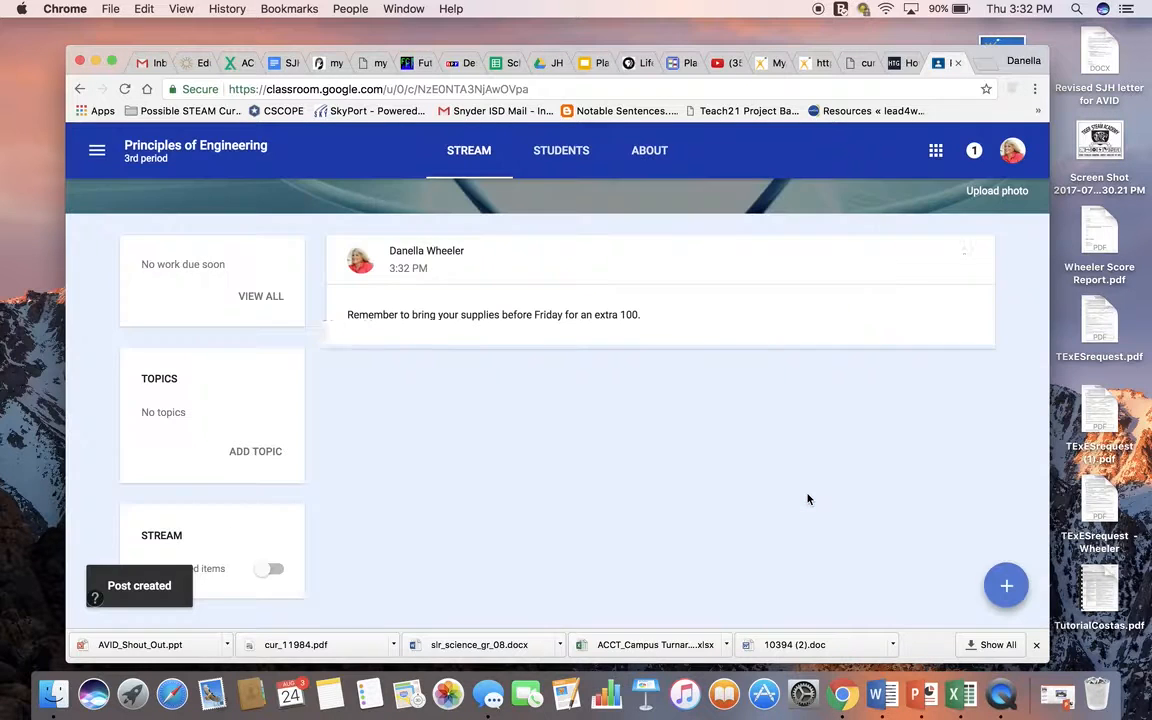
{"action": "scroll", "coordinate": [725, 405], "scroll_direction": "up", "scroll_amount": 5}
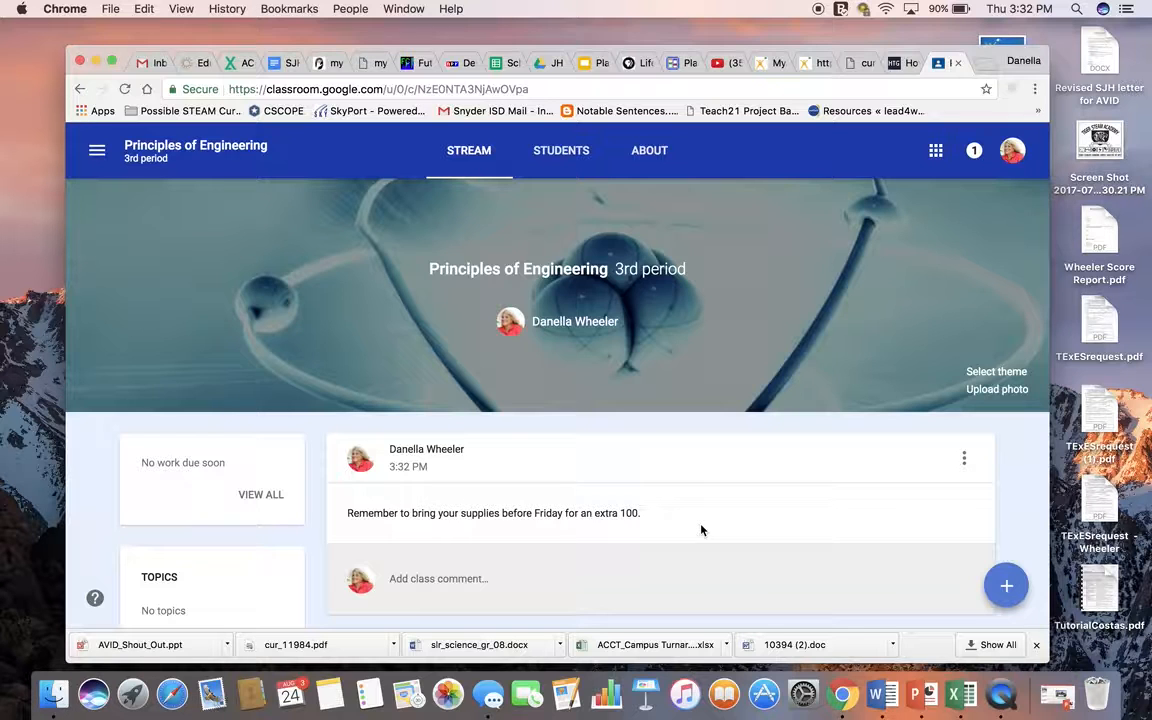
Step: Create a new assignment titled "POE Rules" with the placeholder instructions "safdjhlrkhjqewpoirhj"
{"action": "mouse_move", "coordinate": [1006, 586]}
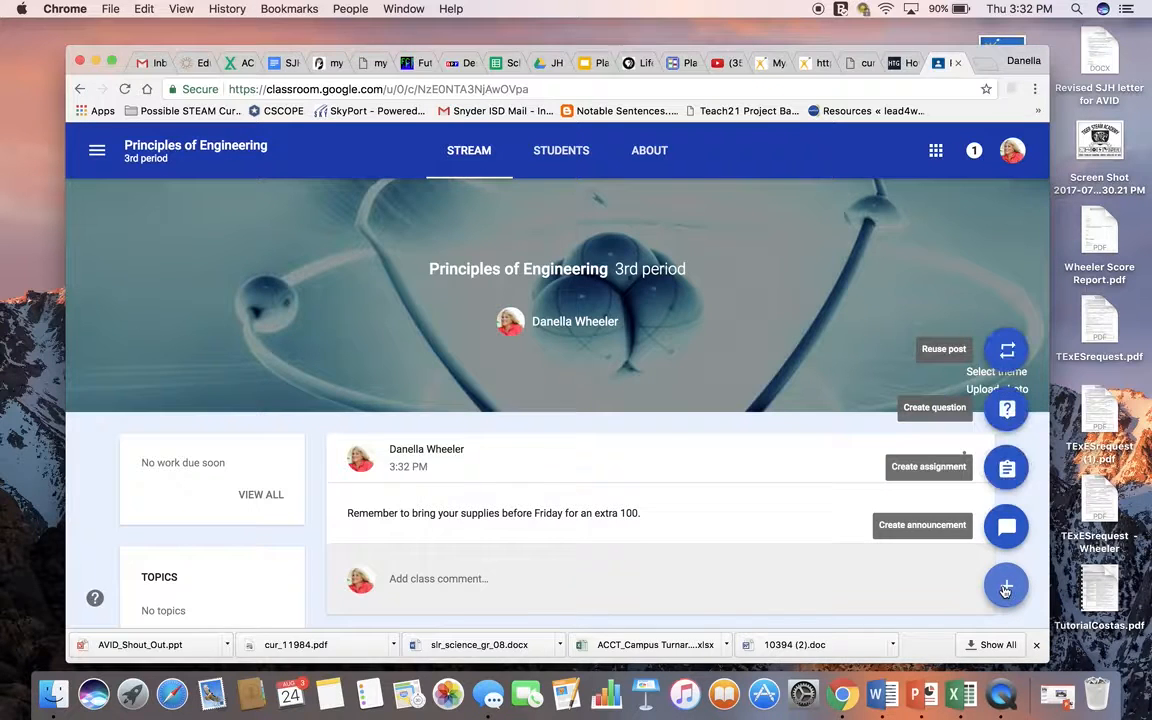
{"action": "left_click", "coordinate": [1007, 470]}
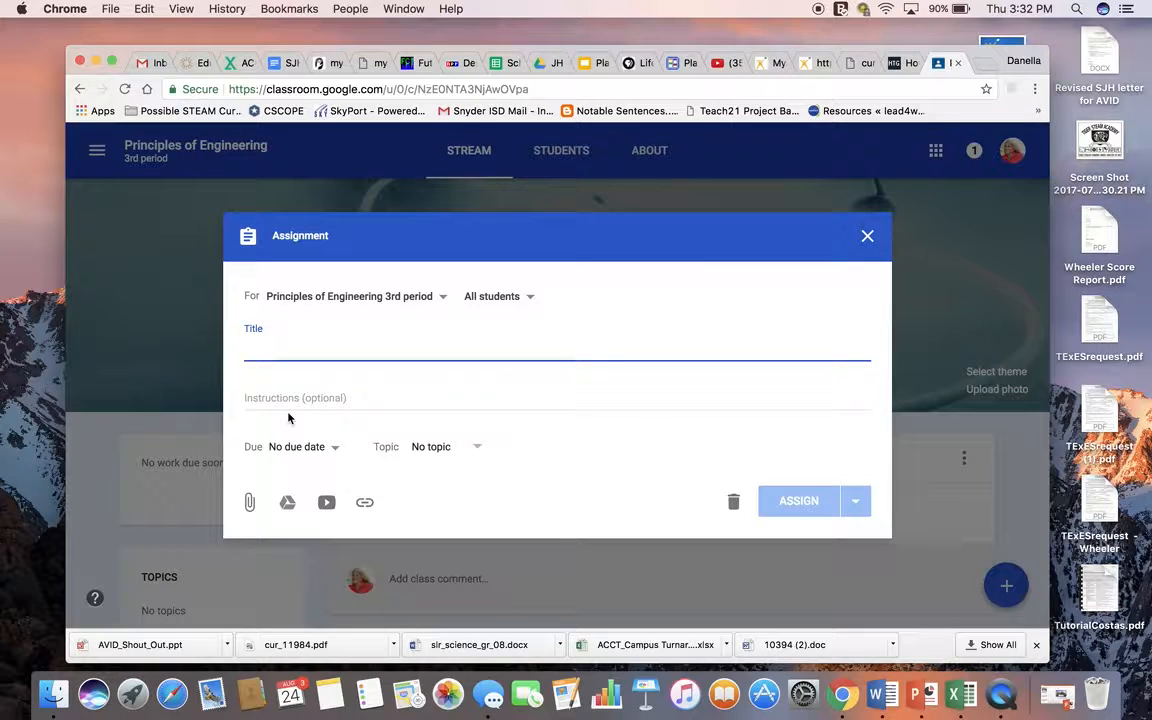
{"action": "type", "text": "POE Rules"}
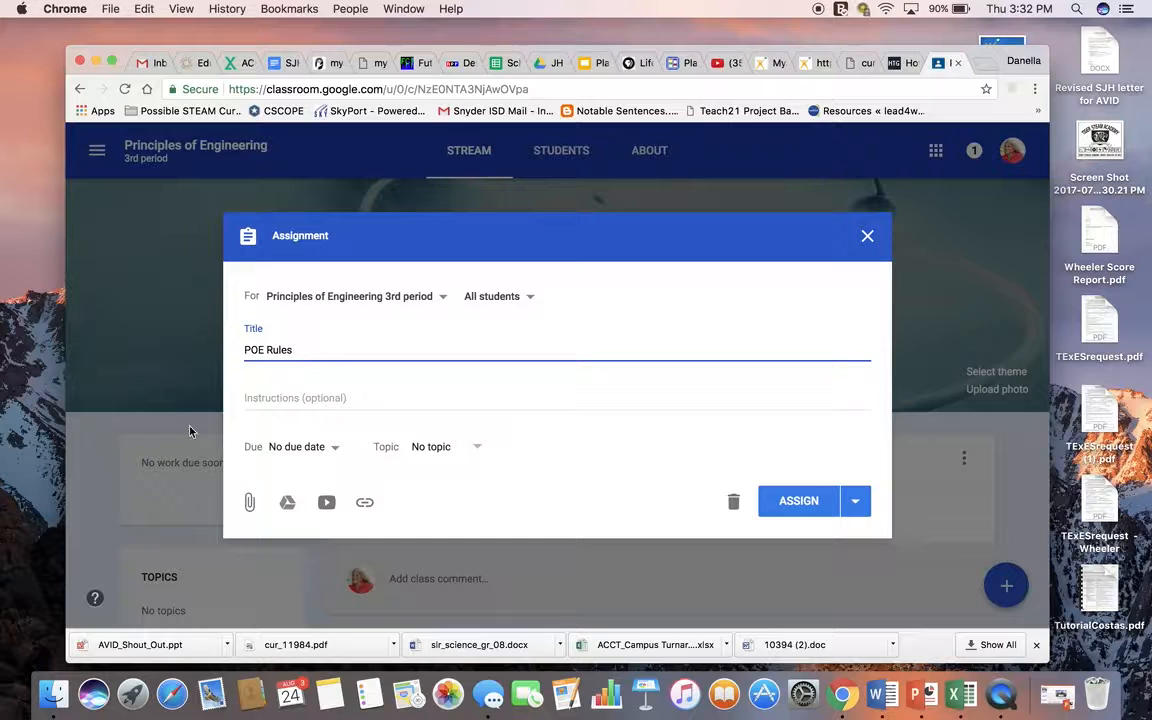
{"action": "left_click", "coordinate": [289, 404]}
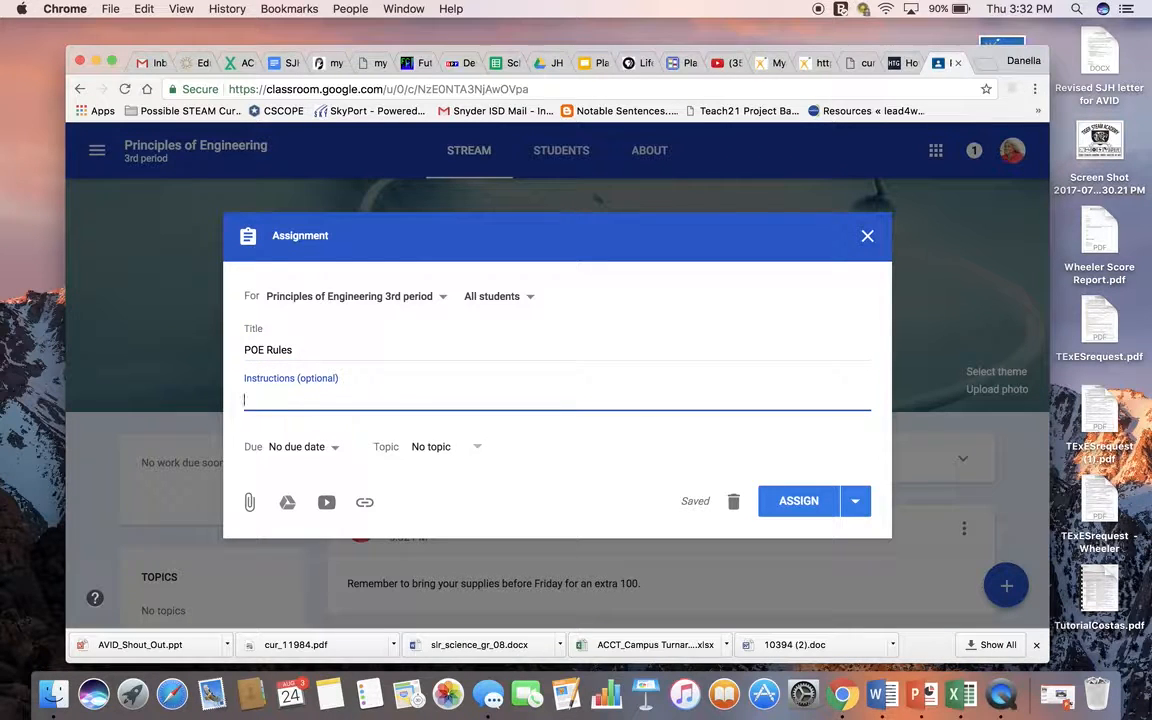
{"action": "type", "text": "safdjhlrkhjqewpoirhj"}
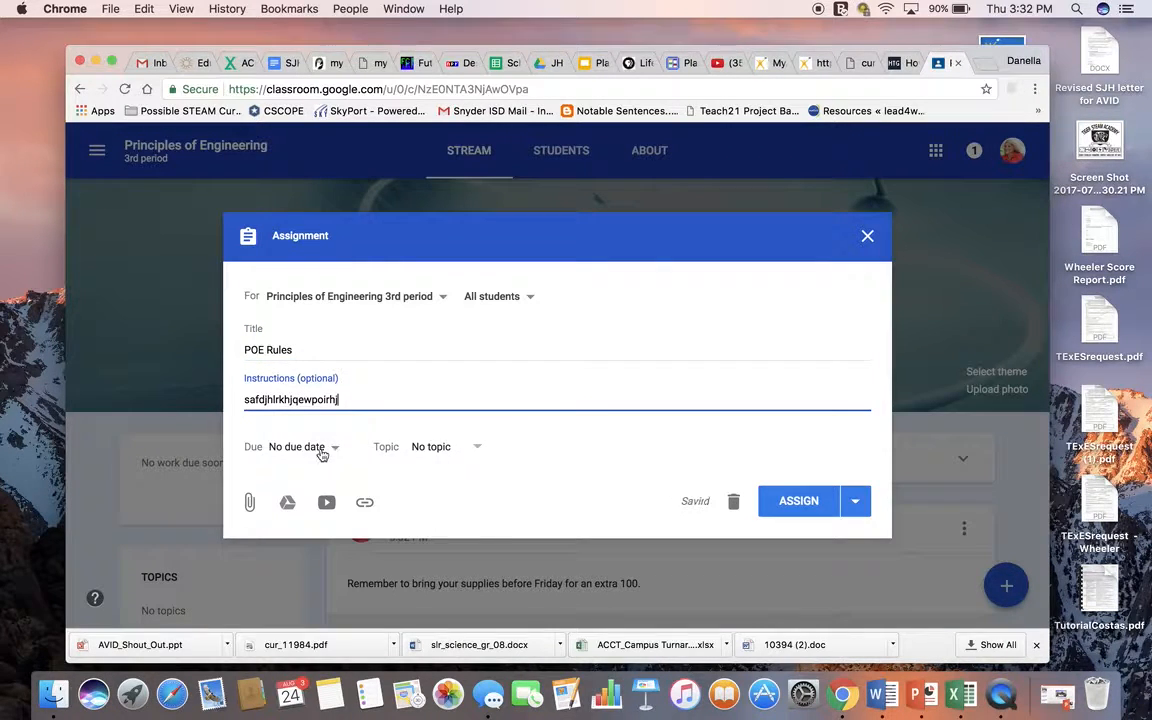
Step: Set the assignment's due date to Aug 28, 2017 and assign it to all students
{"action": "left_click", "coordinate": [283, 450]}
{"action": "left_click", "coordinate": [311, 505]}
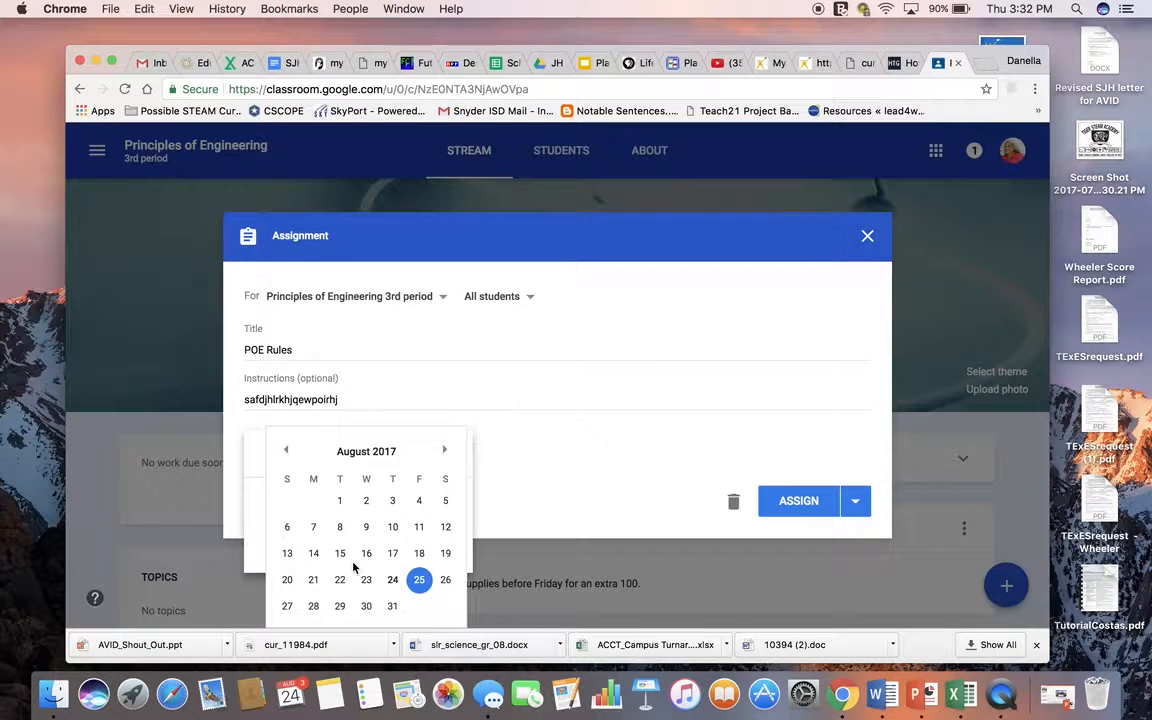
{"action": "left_click", "coordinate": [313, 606]}
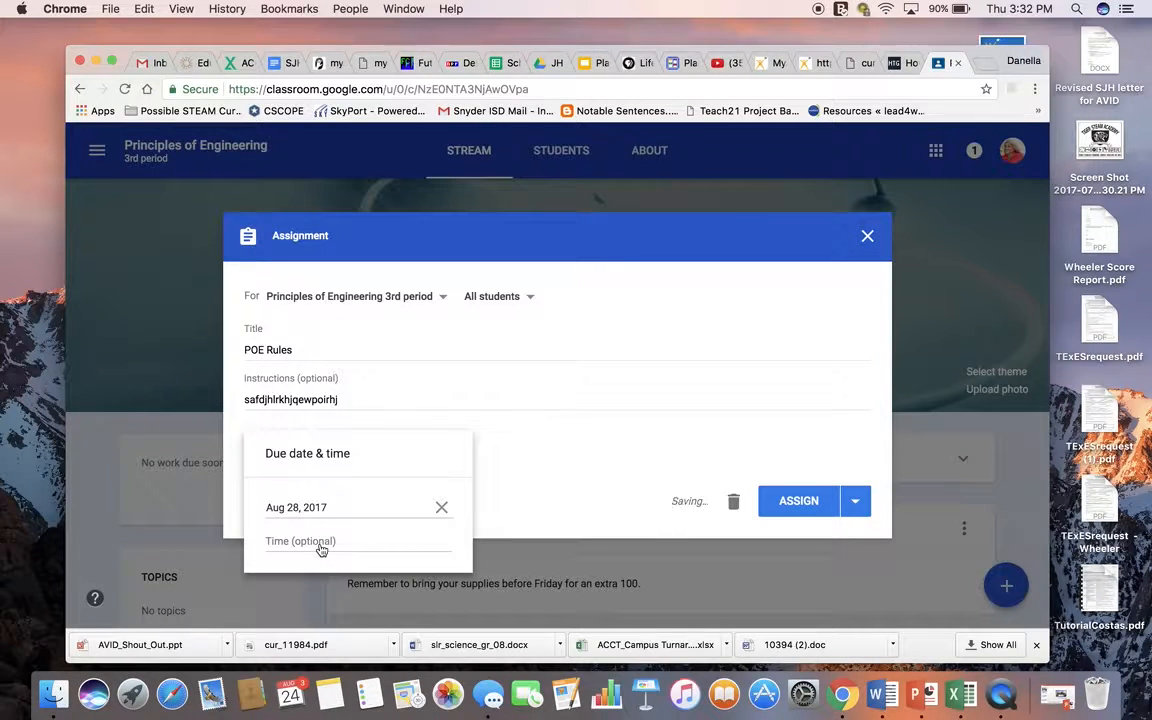
{"action": "left_click", "coordinate": [505, 505]}
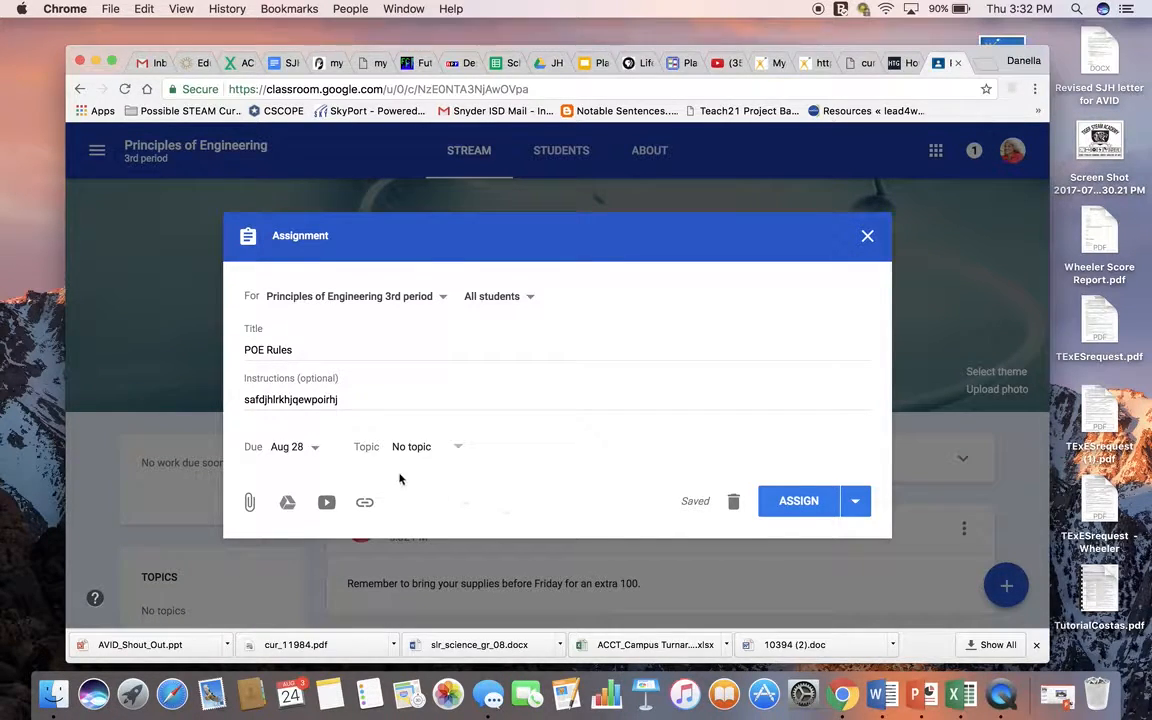
{"action": "left_click", "coordinate": [800, 505]}
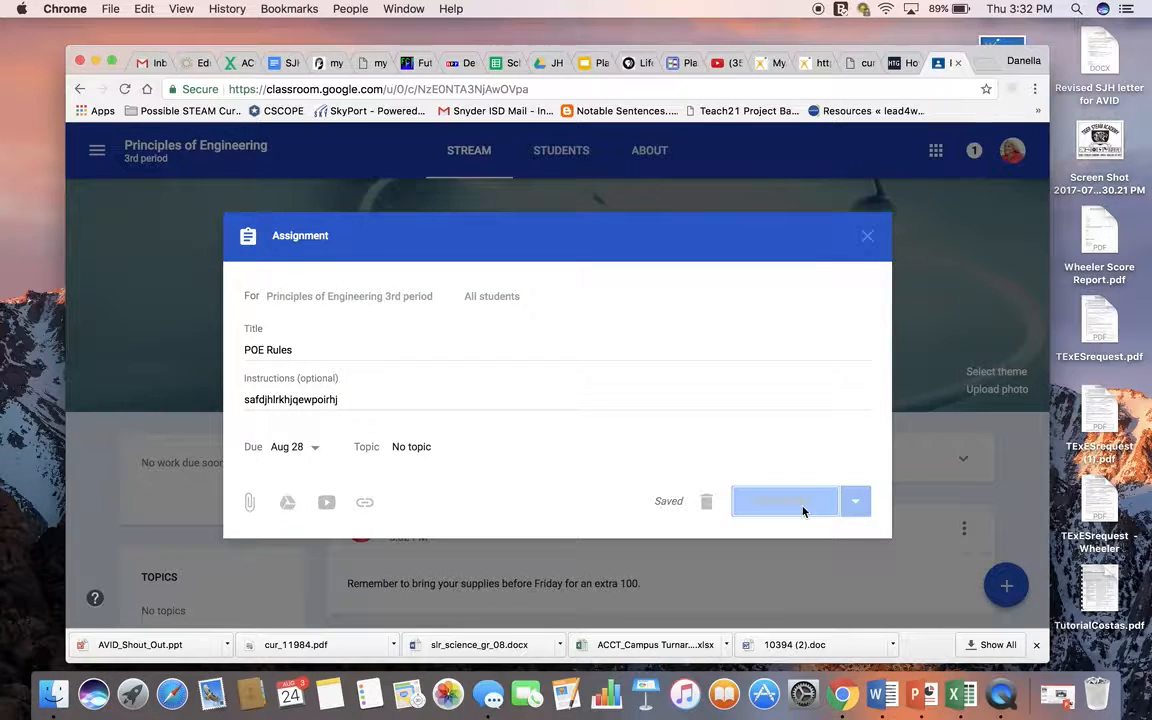
Step: Check the student work page of the POE Rules assignment, then return to the class stream and review its posts
{"action": "scroll", "coordinate": [803, 512], "scroll_direction": "down", "scroll_amount": 5}
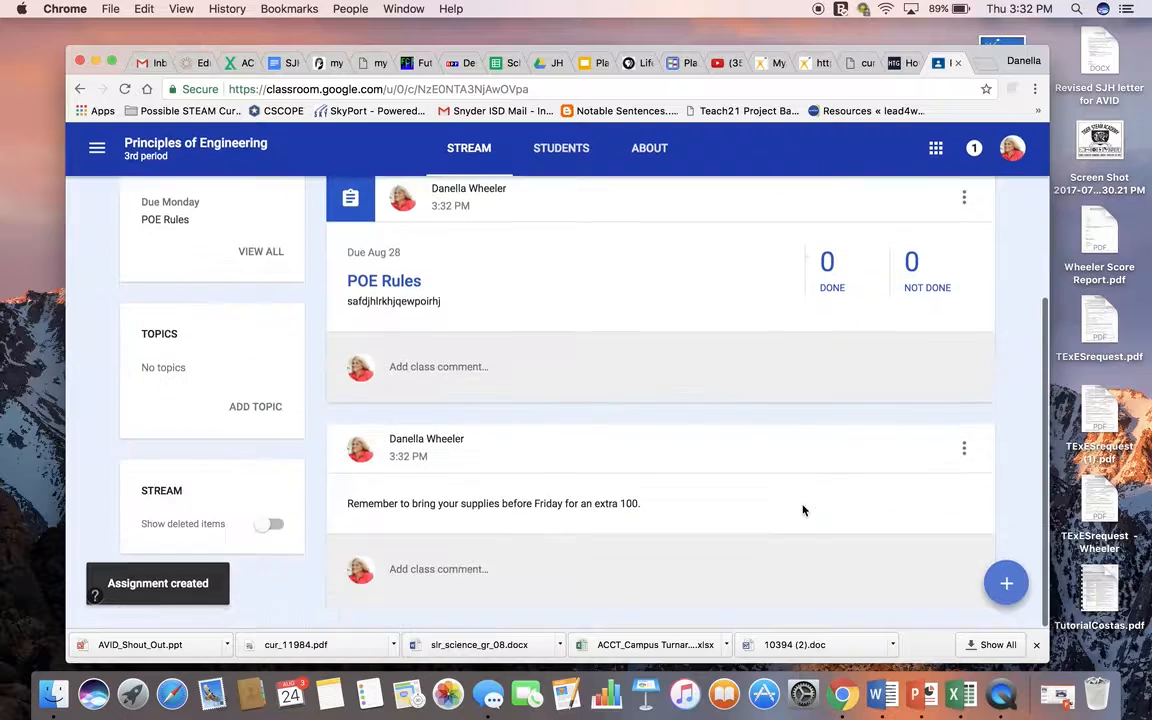
{"action": "left_click", "coordinate": [831, 285]}
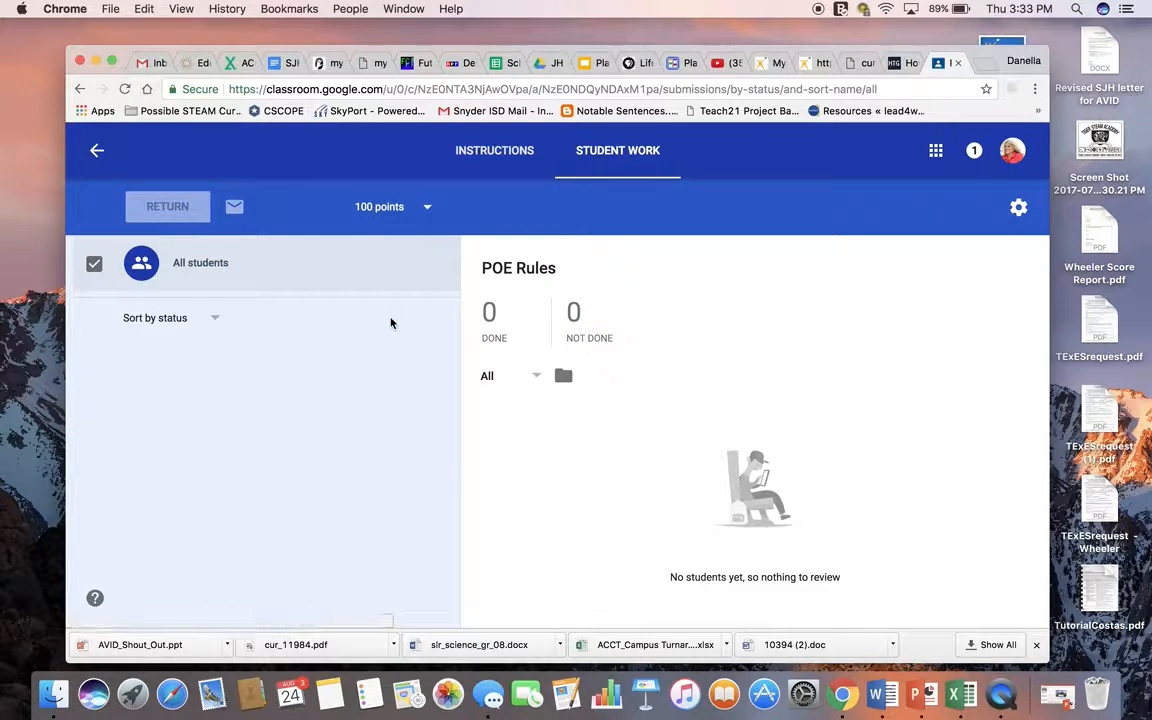
{"action": "left_click", "coordinate": [95, 151]}
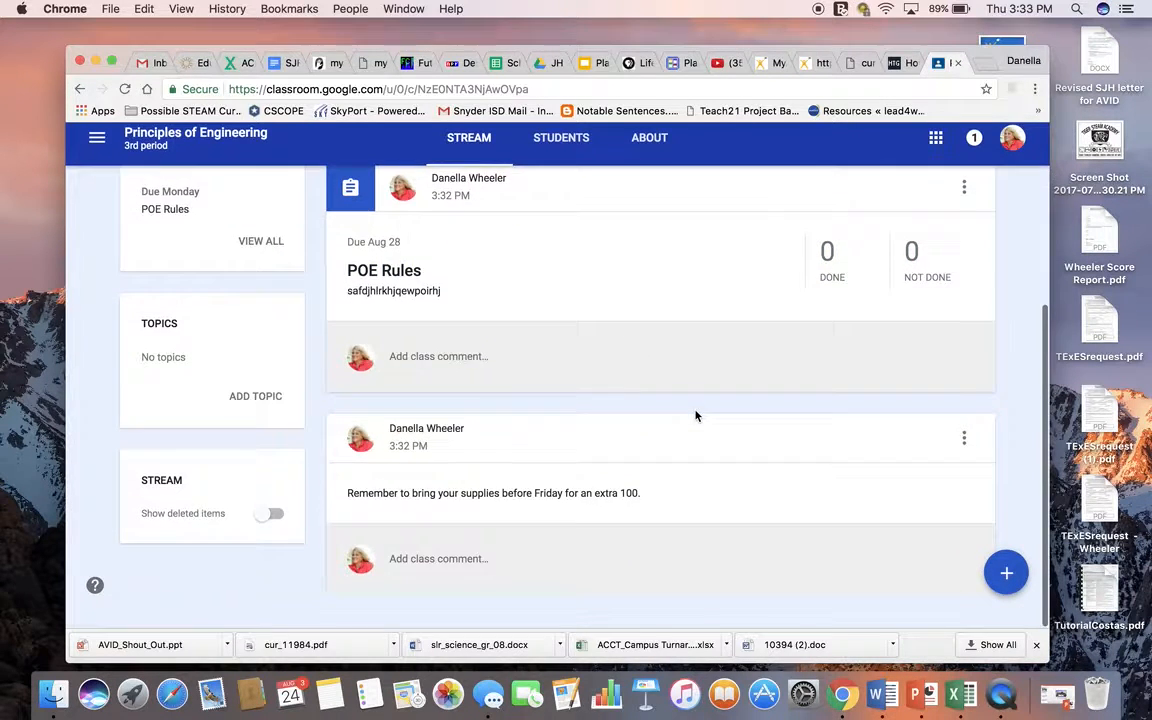
{"action": "scroll", "coordinate": [694, 414], "scroll_direction": "up", "scroll_amount": 5}
{"action": "scroll", "coordinate": [694, 416], "scroll_direction": "down", "scroll_amount": 3}
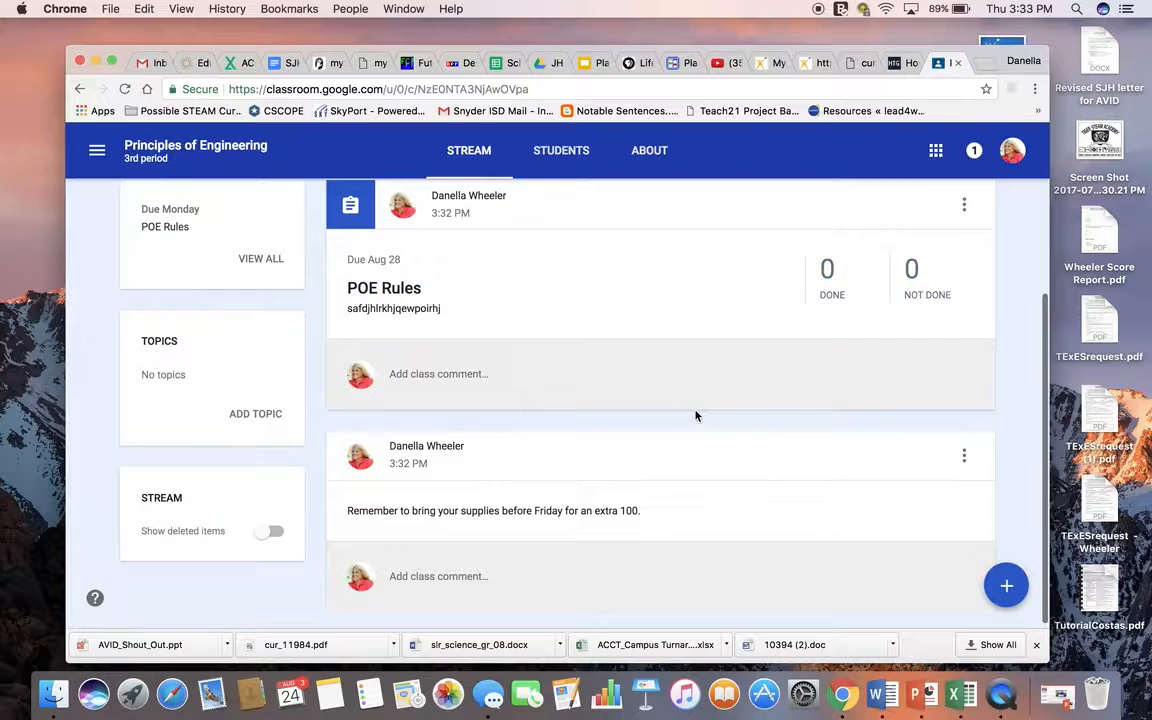
{"action": "scroll", "coordinate": [540, 250], "scroll_direction": "up", "scroll_amount": 3}
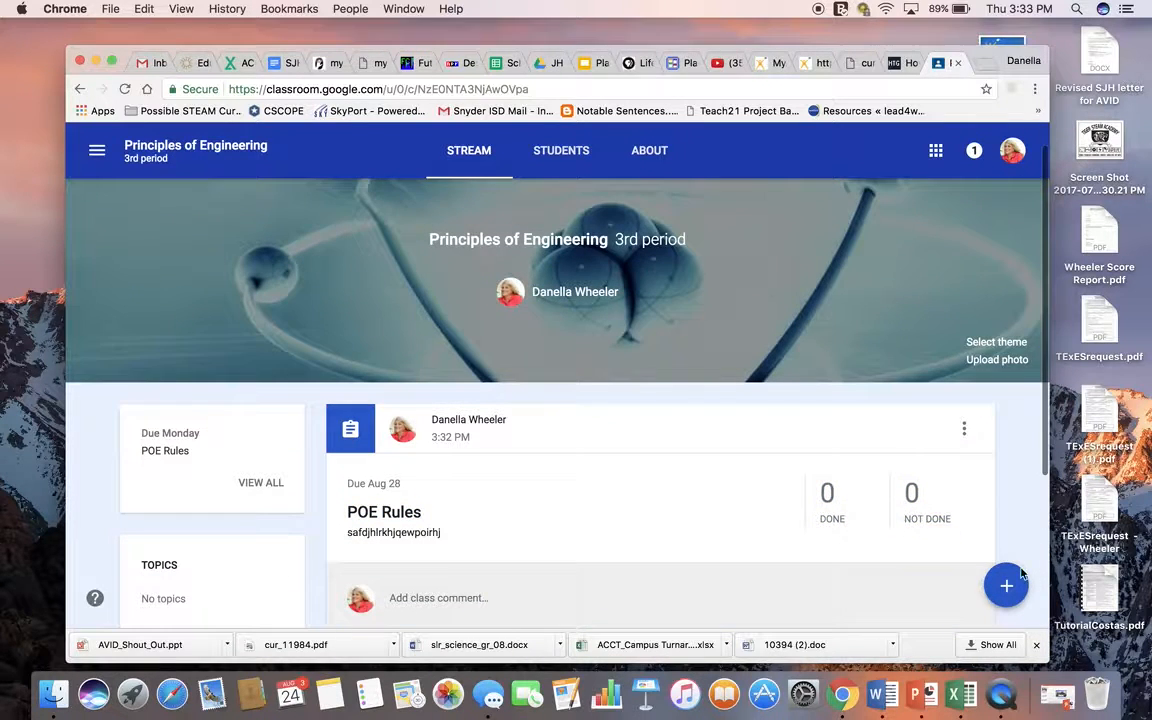
Step: Start another class announcement and open the Google Drive file selection for its attachment
{"action": "mouse_move", "coordinate": [1006, 590]}
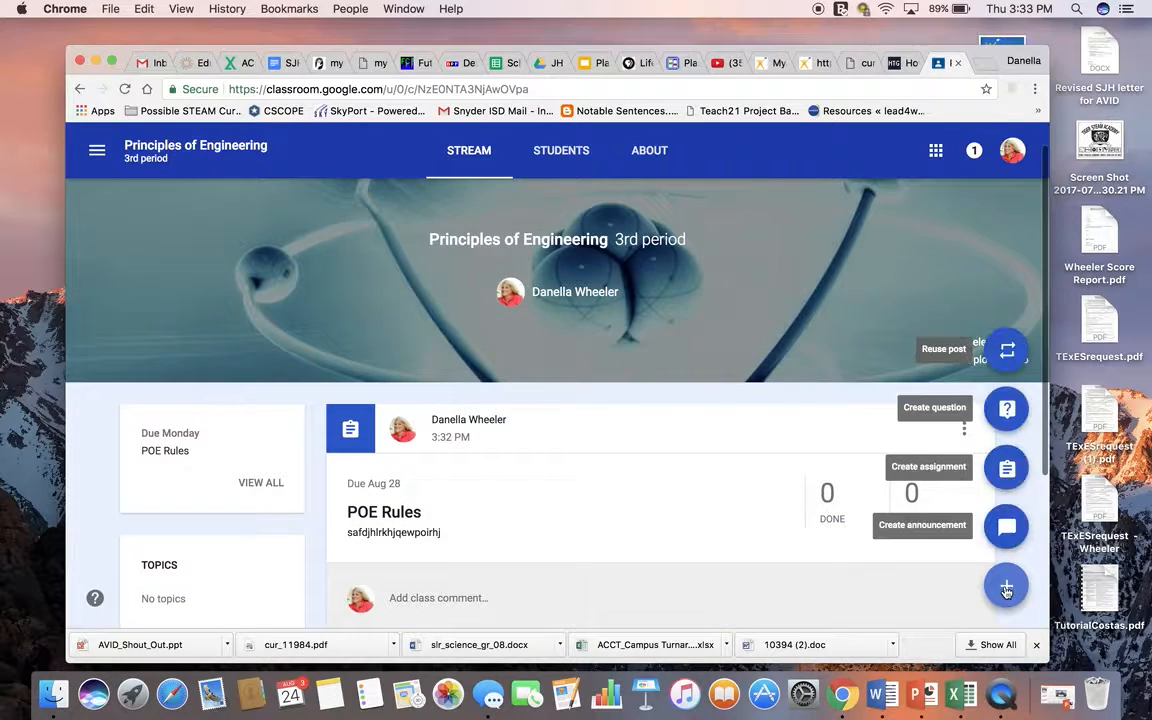
{"action": "left_click", "coordinate": [1010, 526]}
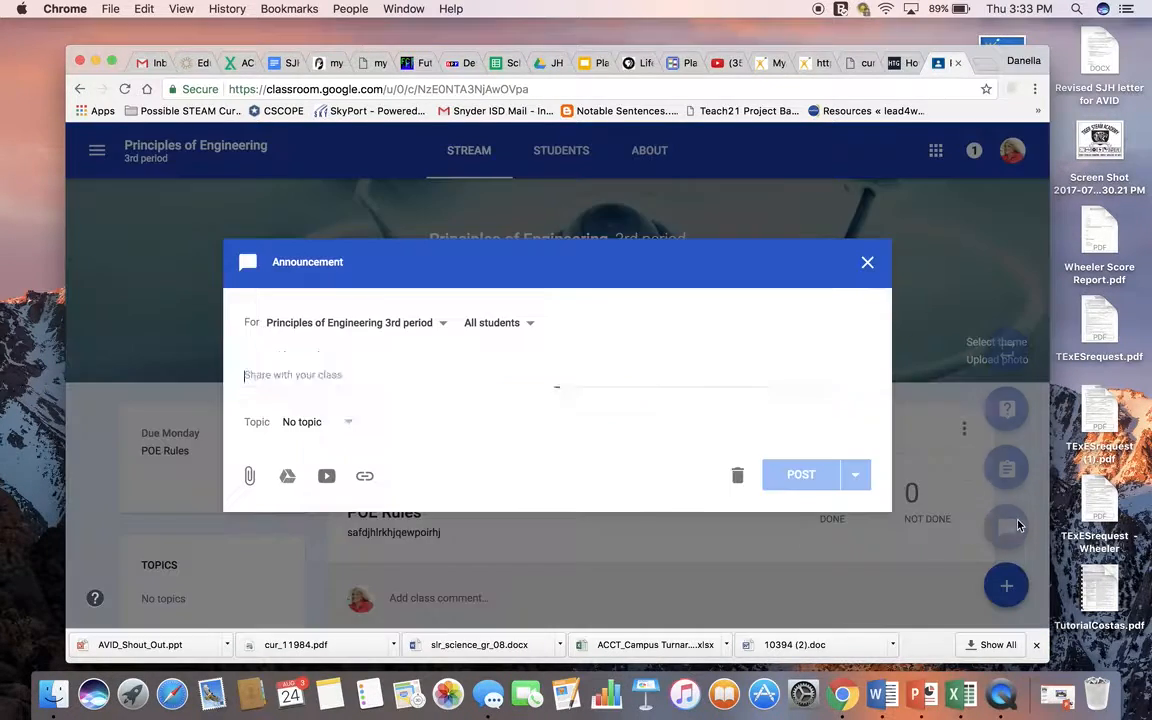
{"action": "left_click", "coordinate": [289, 477]}
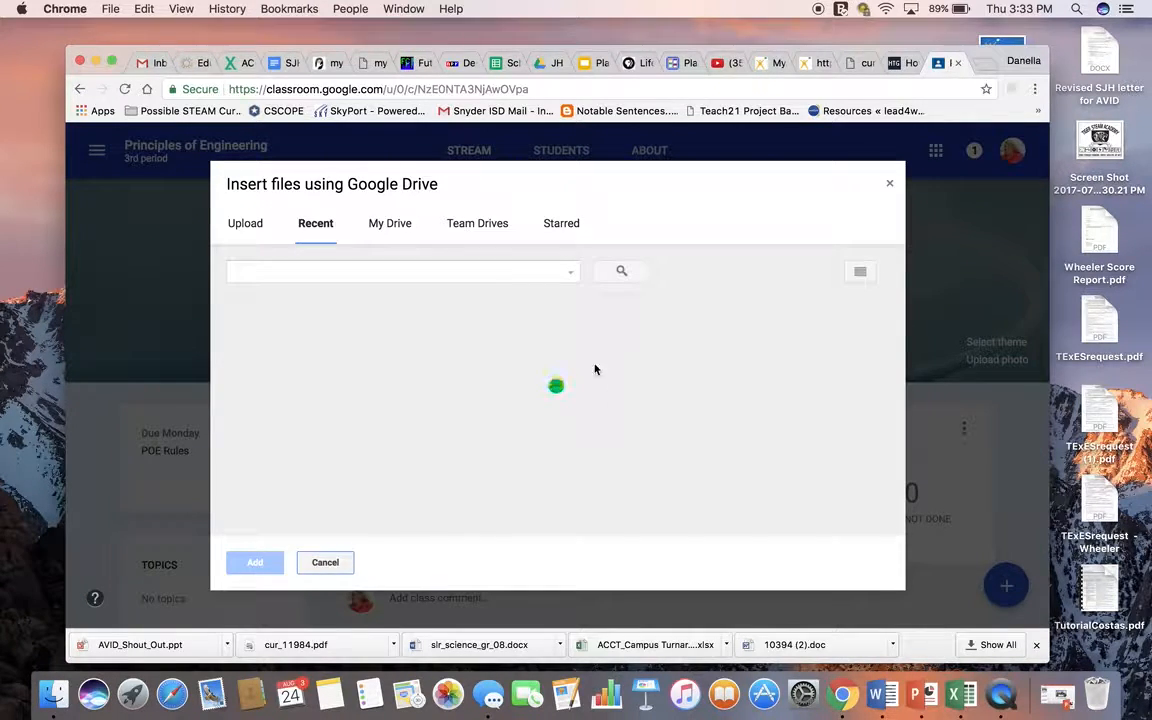
Step: Try to find the attachment by searching Drive for "Principles of Engineering"
{"action": "left_click", "coordinate": [394, 273]}
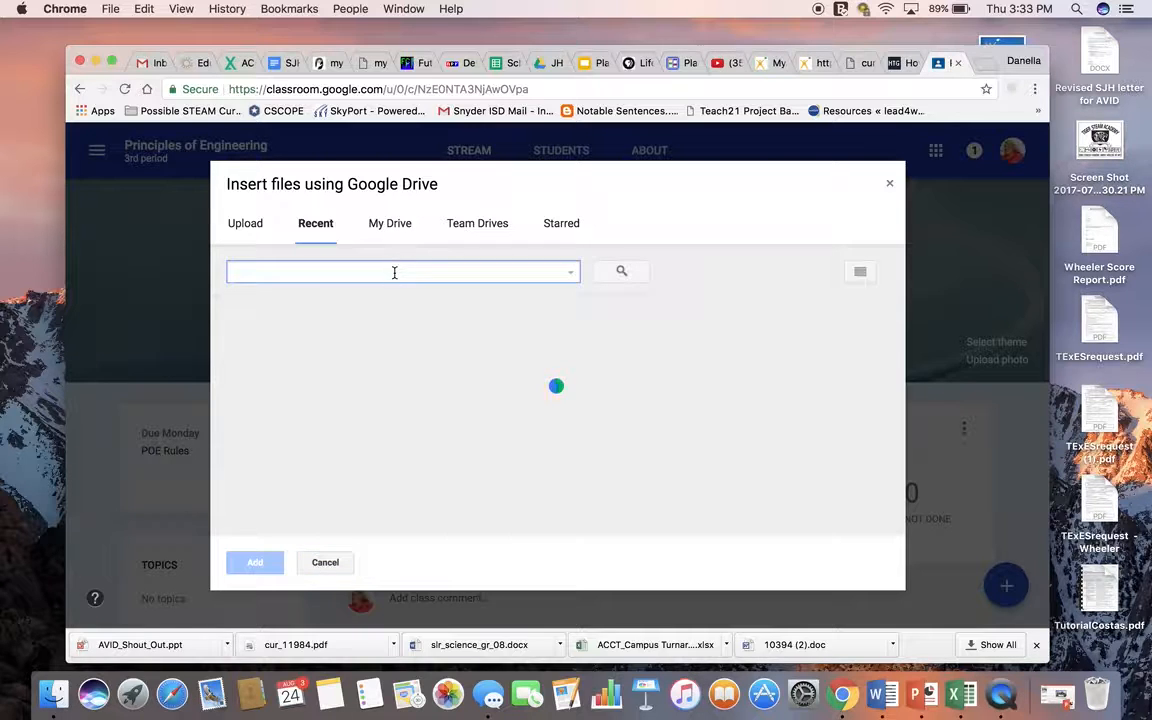
{"action": "left_click", "coordinate": [868, 271]}
{"action": "left_click", "coordinate": [865, 273]}
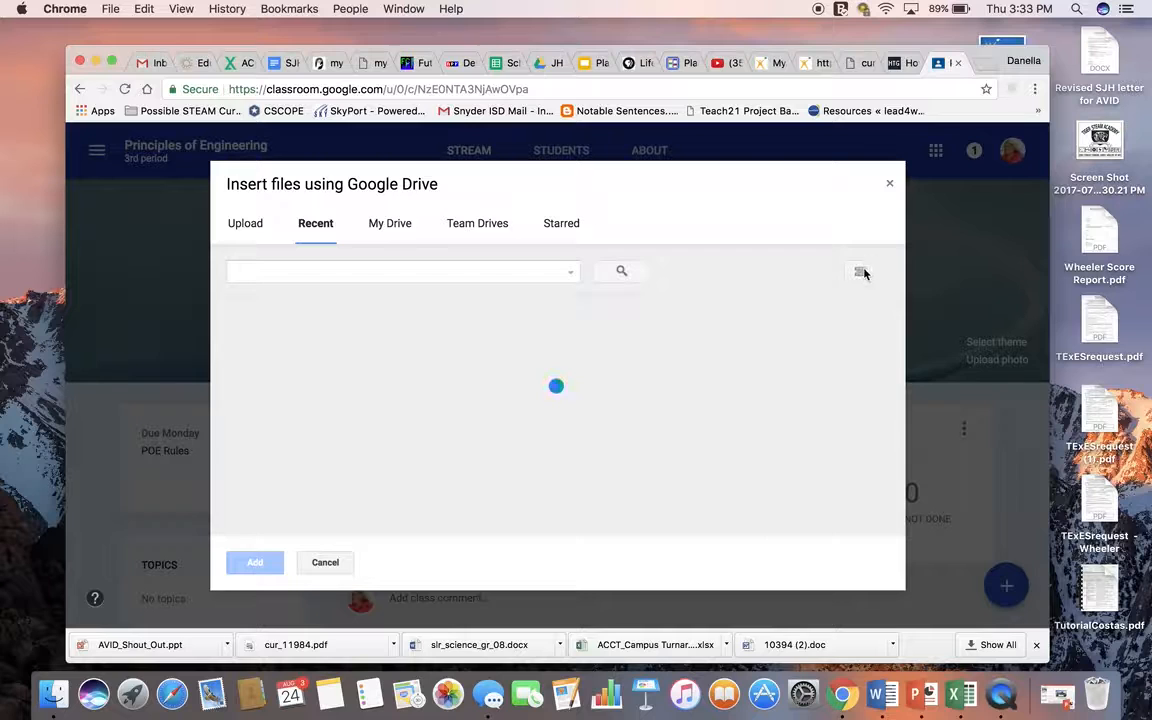
{"action": "left_click", "coordinate": [301, 267]}
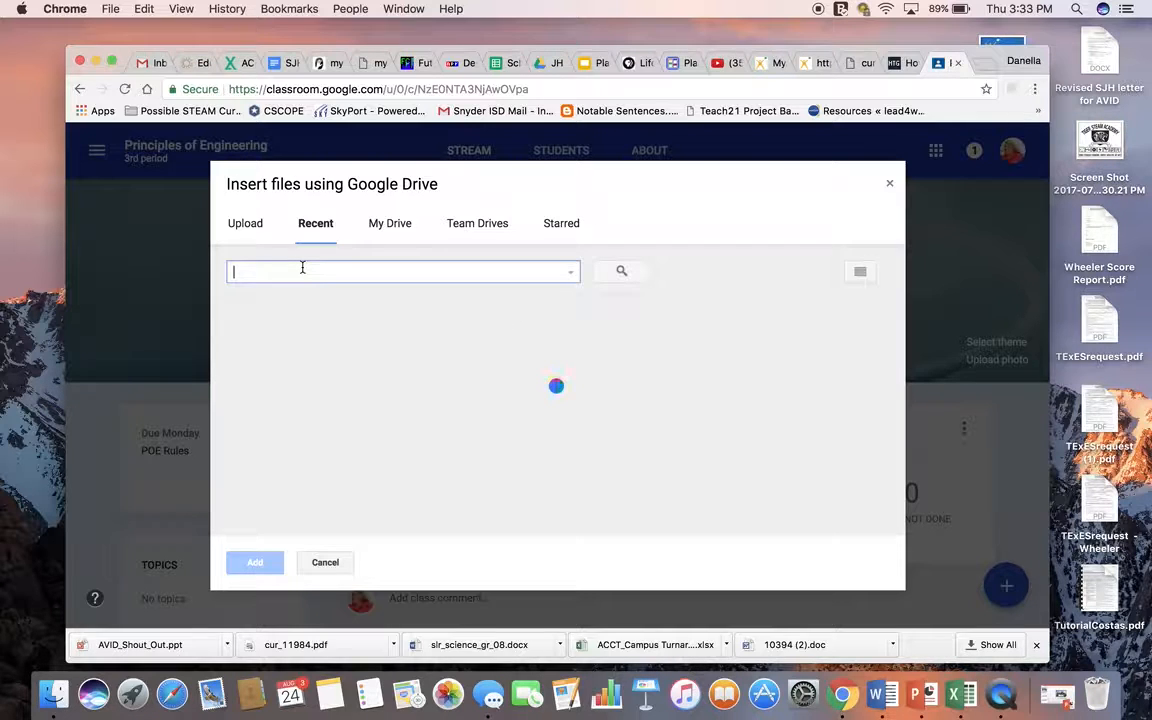
{"action": "type", "text": "Pr"}
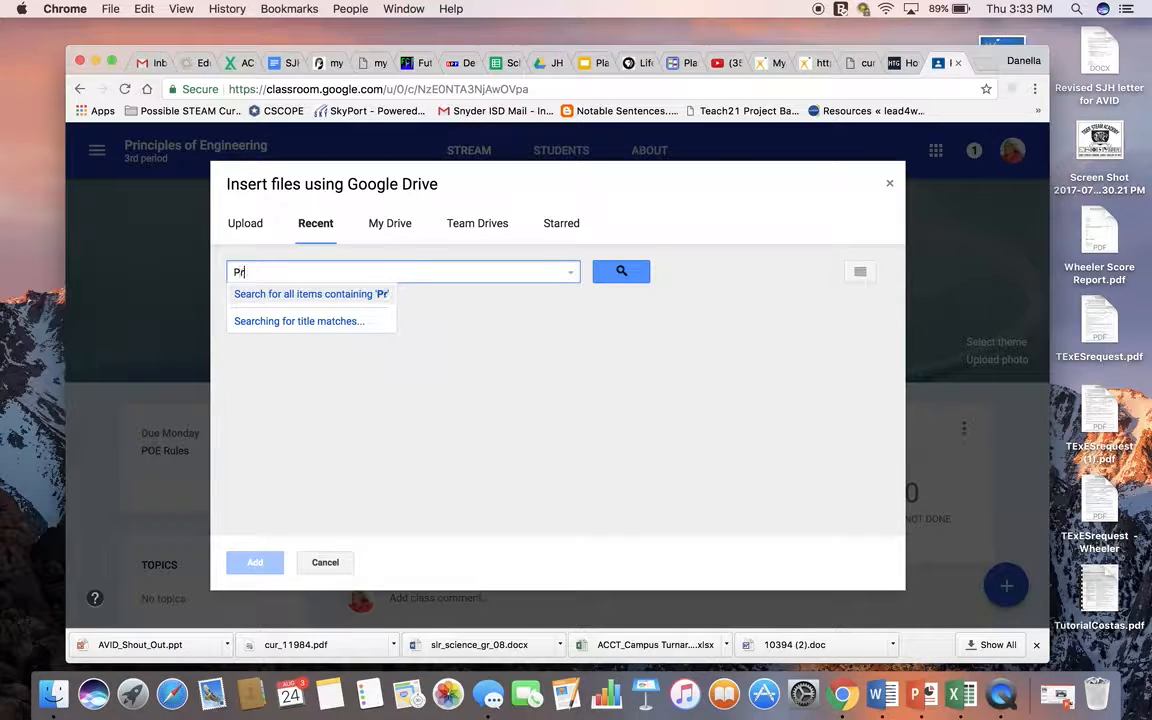
{"action": "type", "text": "incipl"}
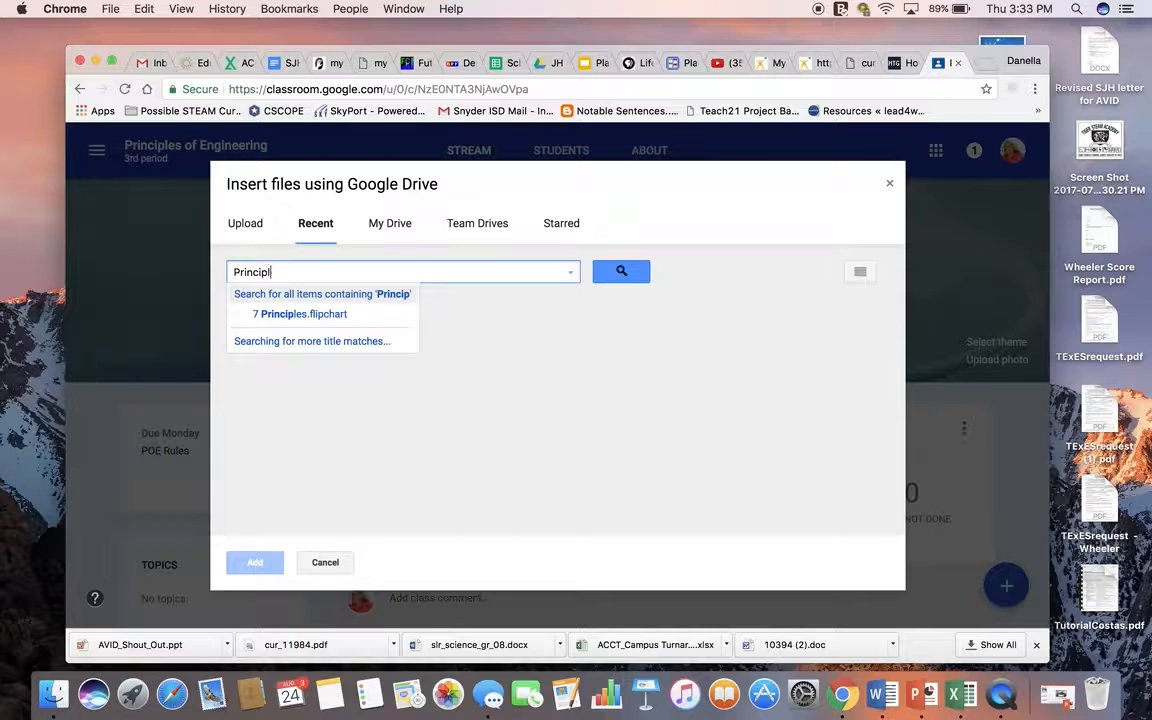
{"action": "type", "text": "es of "}
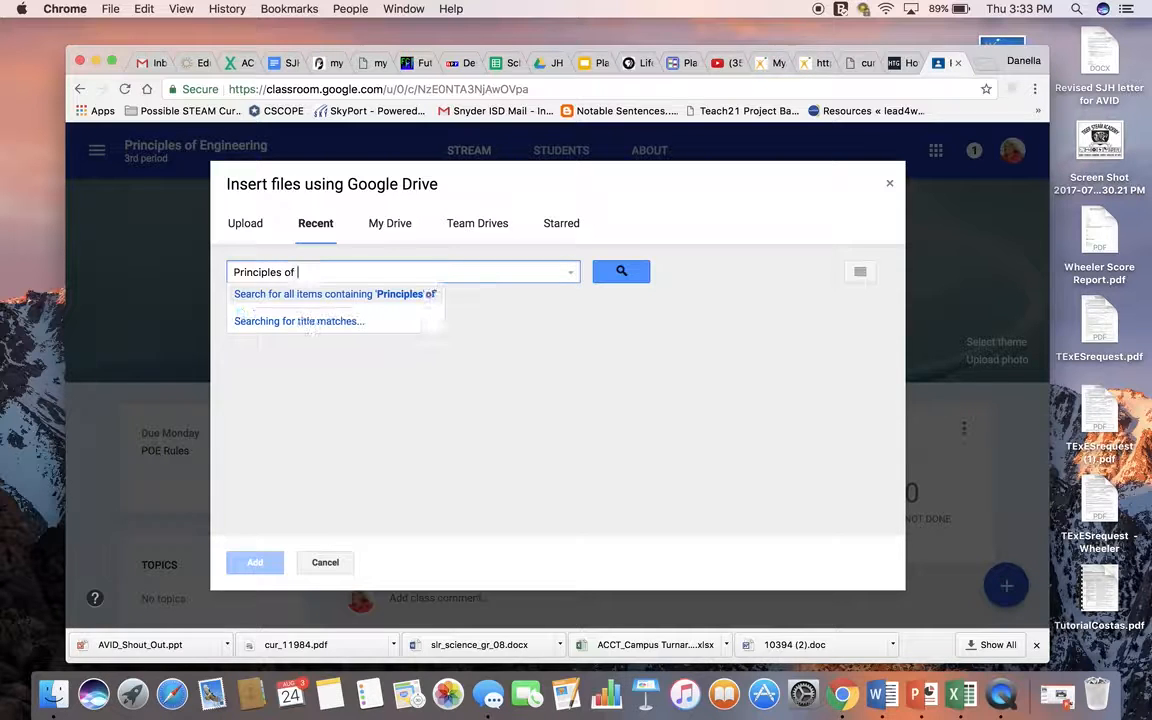
{"action": "type", "text": "Engineering"}
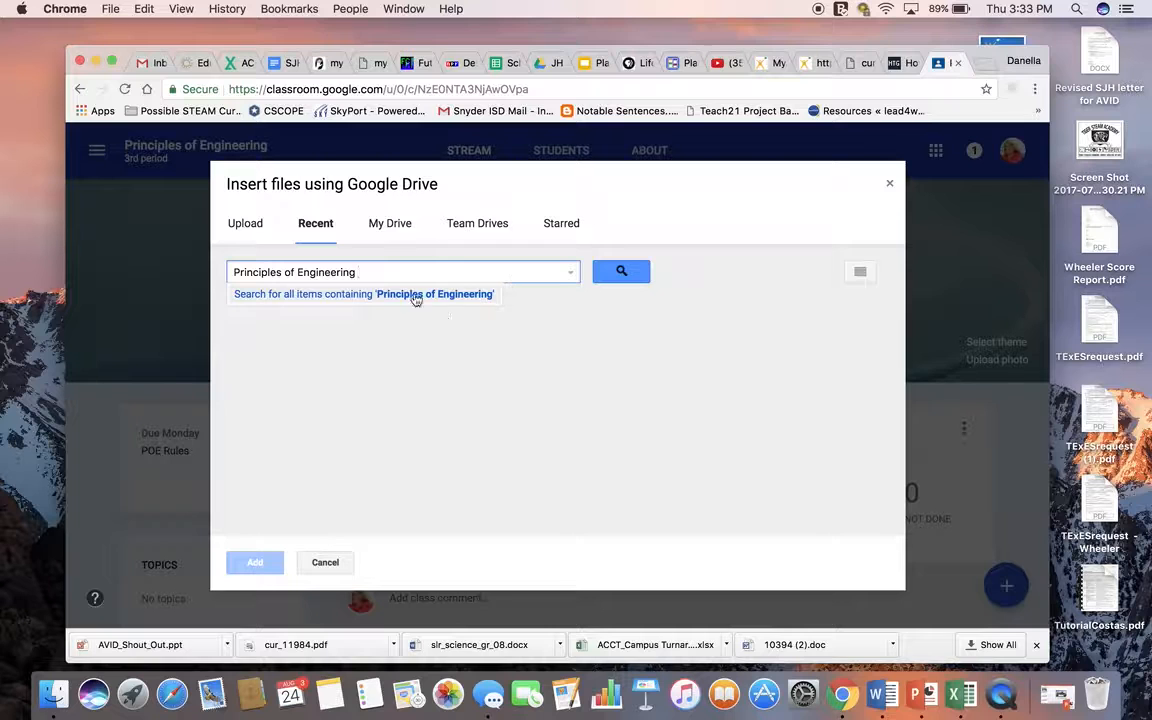
Step: Attach the Blank Quiz form from My Drive to the announcement
{"action": "left_click", "coordinate": [382, 227]}
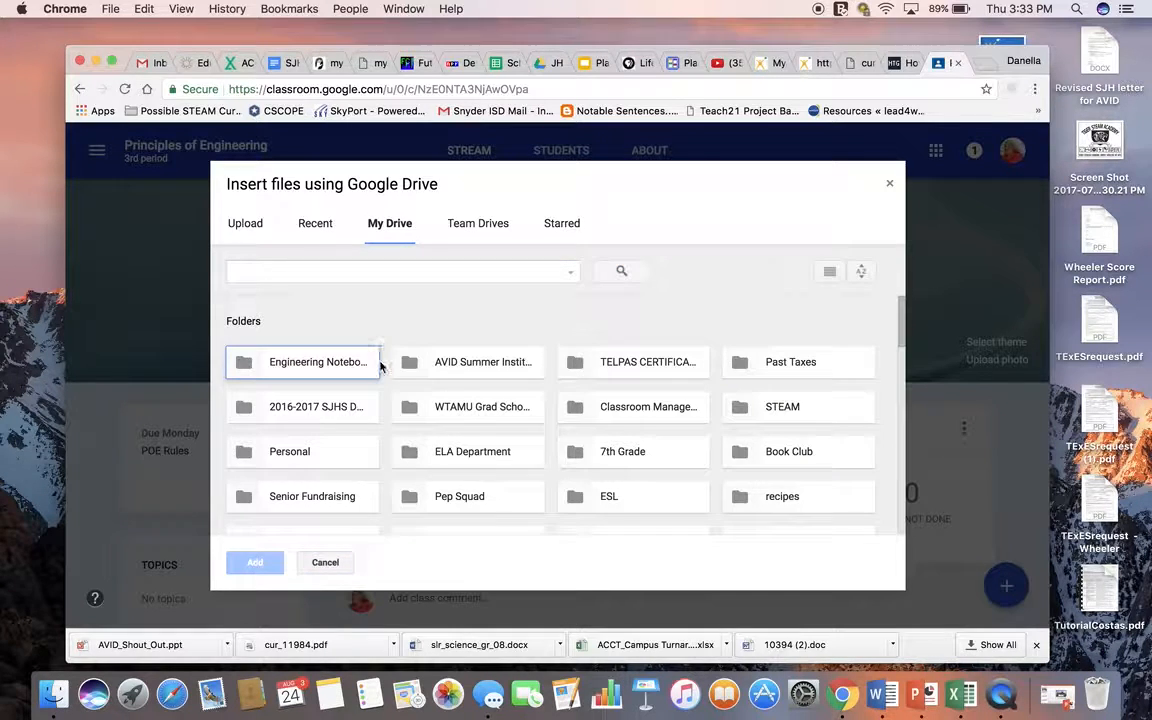
{"action": "scroll", "coordinate": [468, 440], "scroll_direction": "down", "scroll_amount": 5}
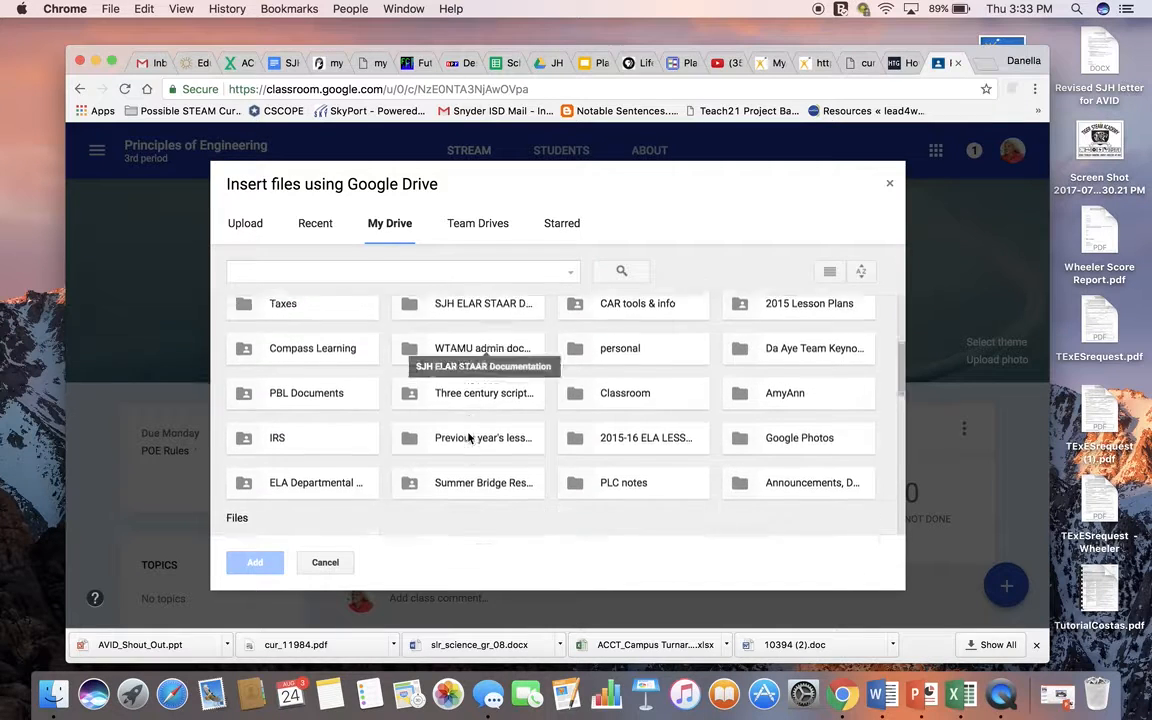
{"action": "scroll", "coordinate": [468, 437], "scroll_direction": "down", "scroll_amount": 3}
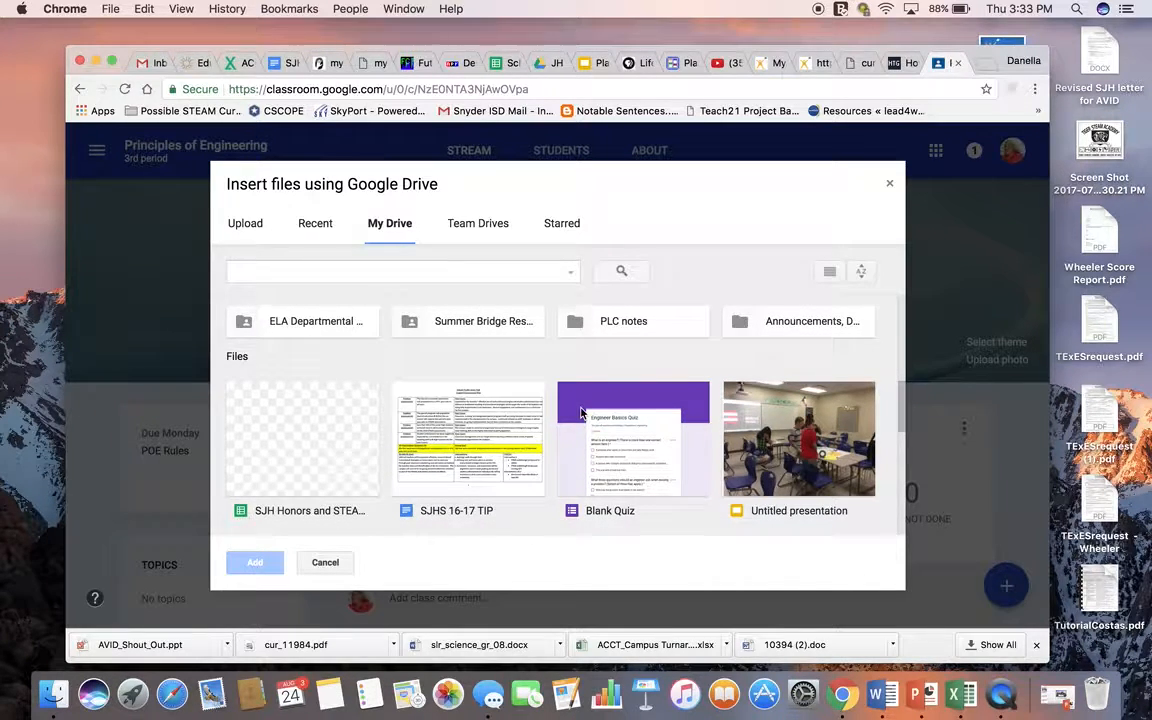
{"action": "left_click", "coordinate": [581, 412]}
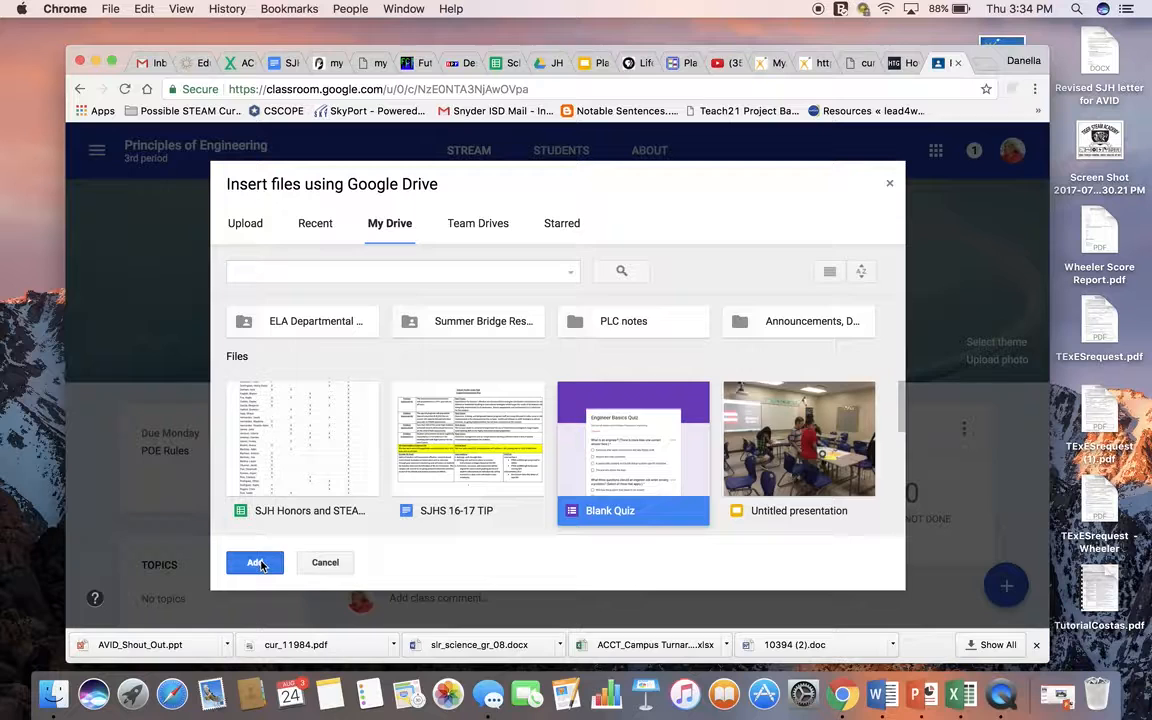
{"action": "left_click", "coordinate": [257, 564]}
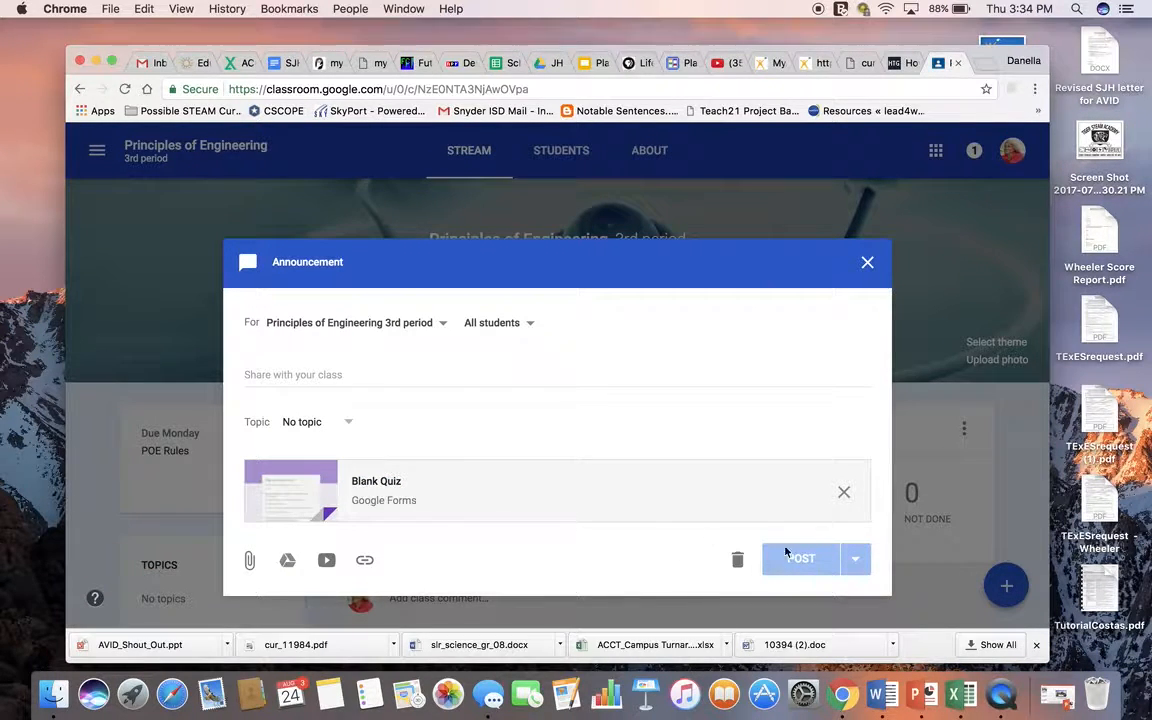
Step: Enter "Quiz for Friday" as the announcement text and schedule the announcement for Aug 25, 2017 at 8:00 AM
{"action": "left_click", "coordinate": [266, 375]}
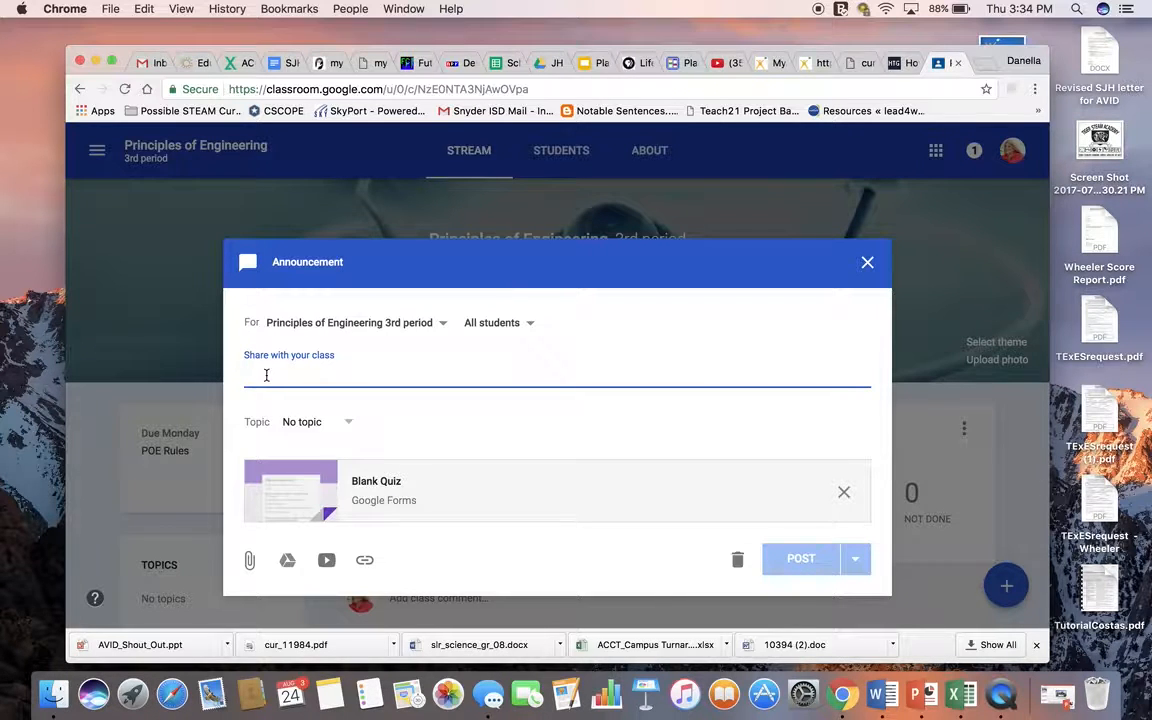
{"action": "type", "text": "Quiz for Friday"}
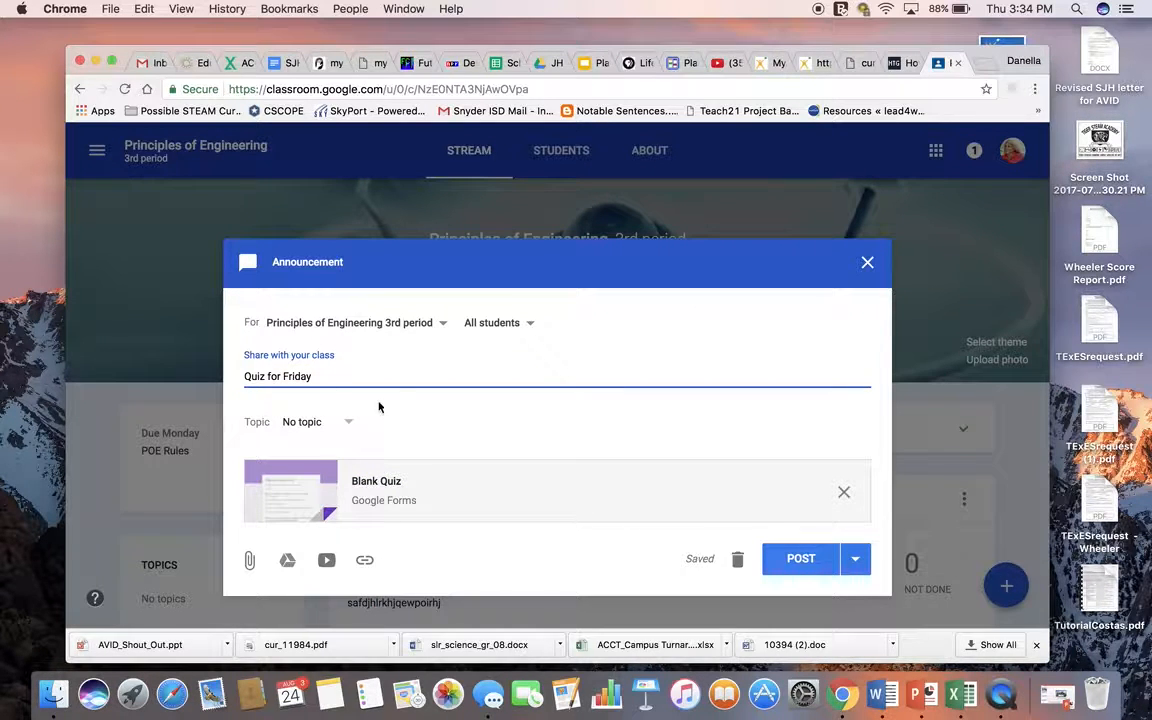
{"action": "left_click", "coordinate": [855, 558]}
{"action": "left_click", "coordinate": [815, 574]}
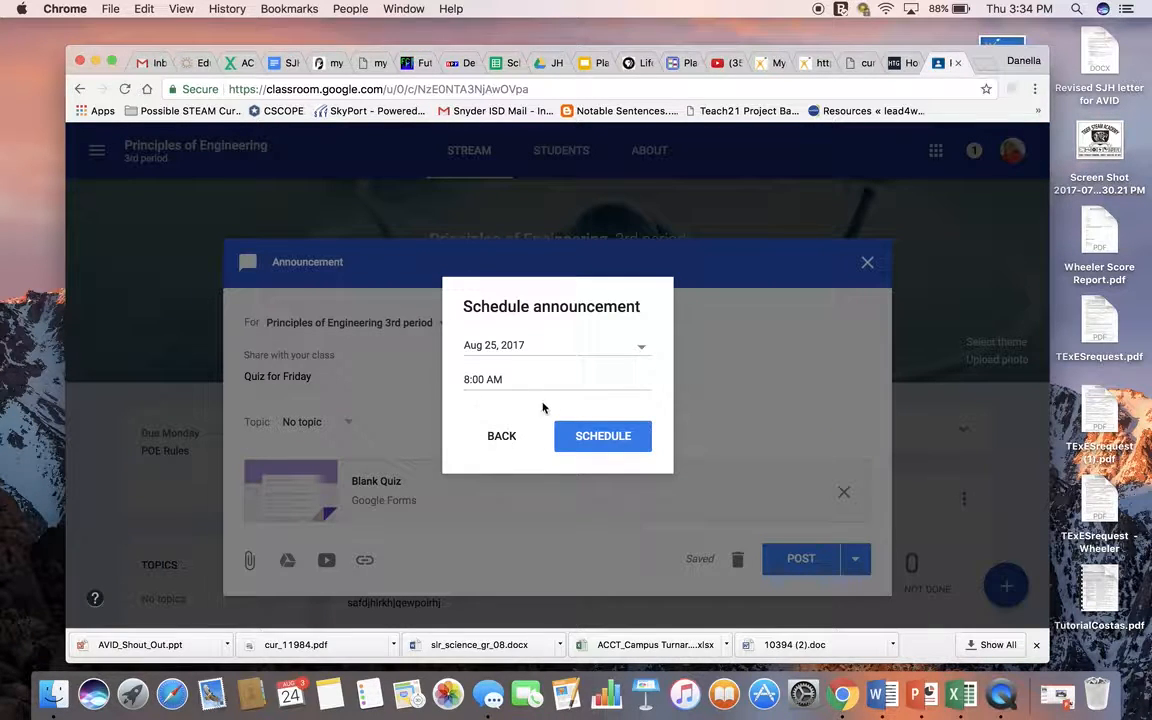
{"action": "left_click", "coordinate": [599, 447]}
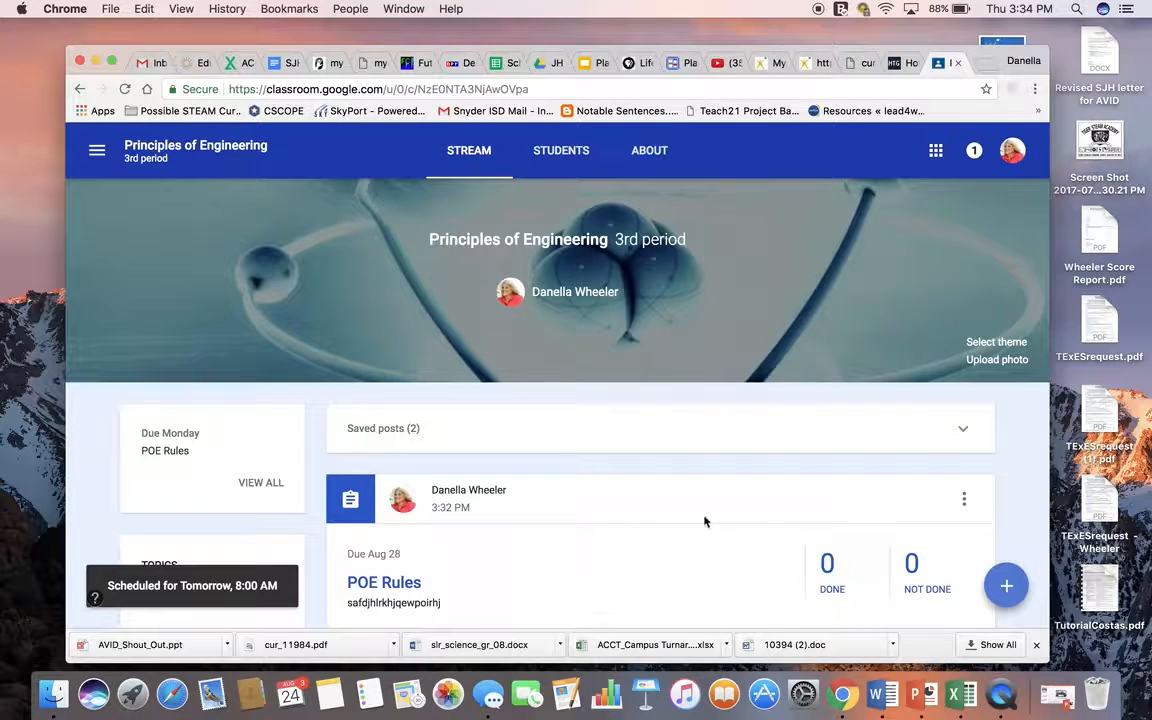
Step: Open the scheduled "Quiz for Friday" announcement from the saved posts and view its attached quiz form
{"action": "scroll", "coordinate": [722, 558], "scroll_direction": "down", "scroll_amount": 3}
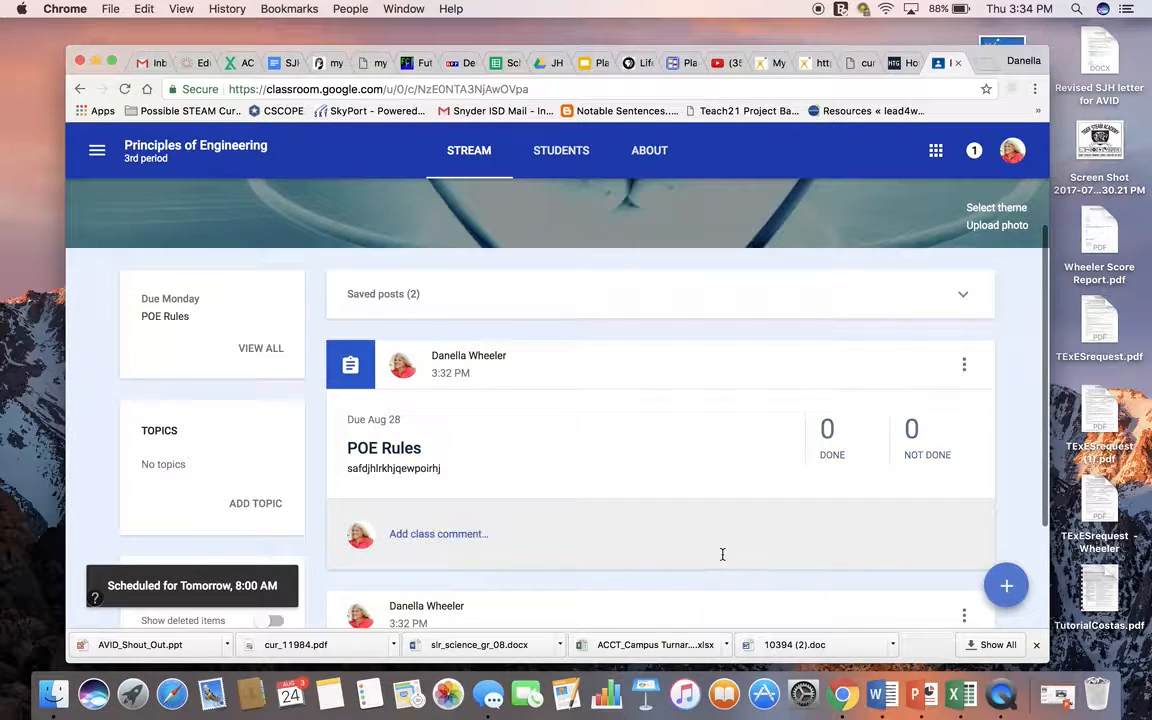
{"action": "left_click", "coordinate": [390, 301]}
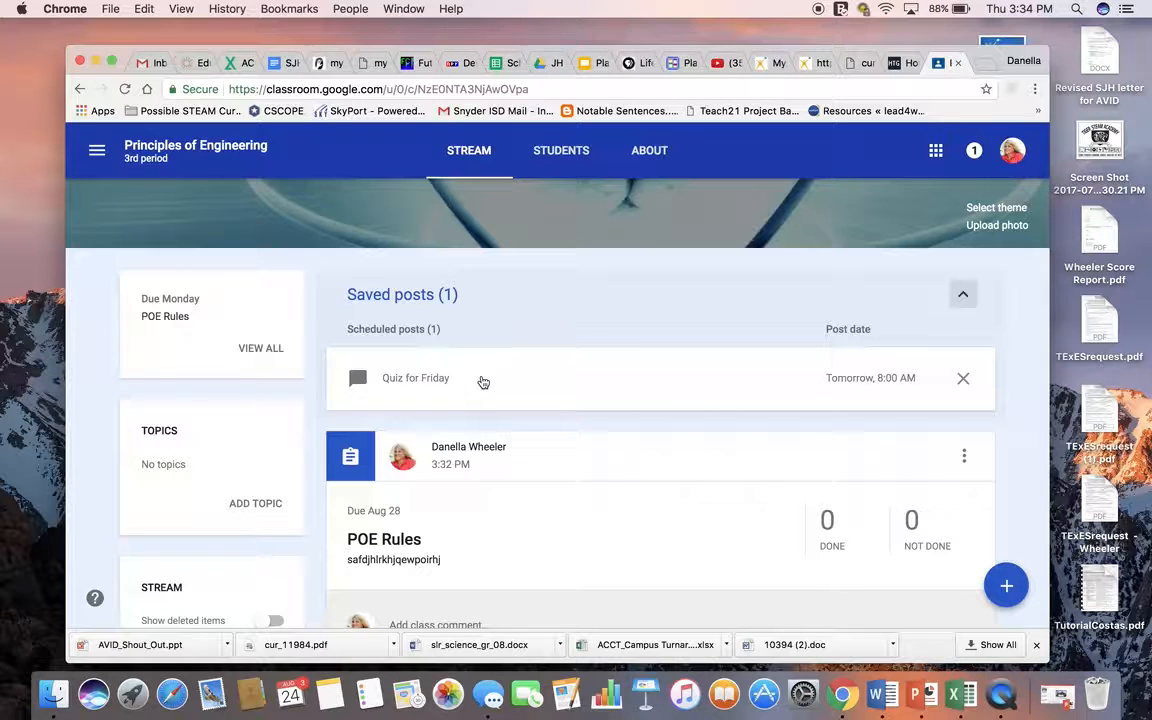
{"action": "left_click", "coordinate": [411, 380]}
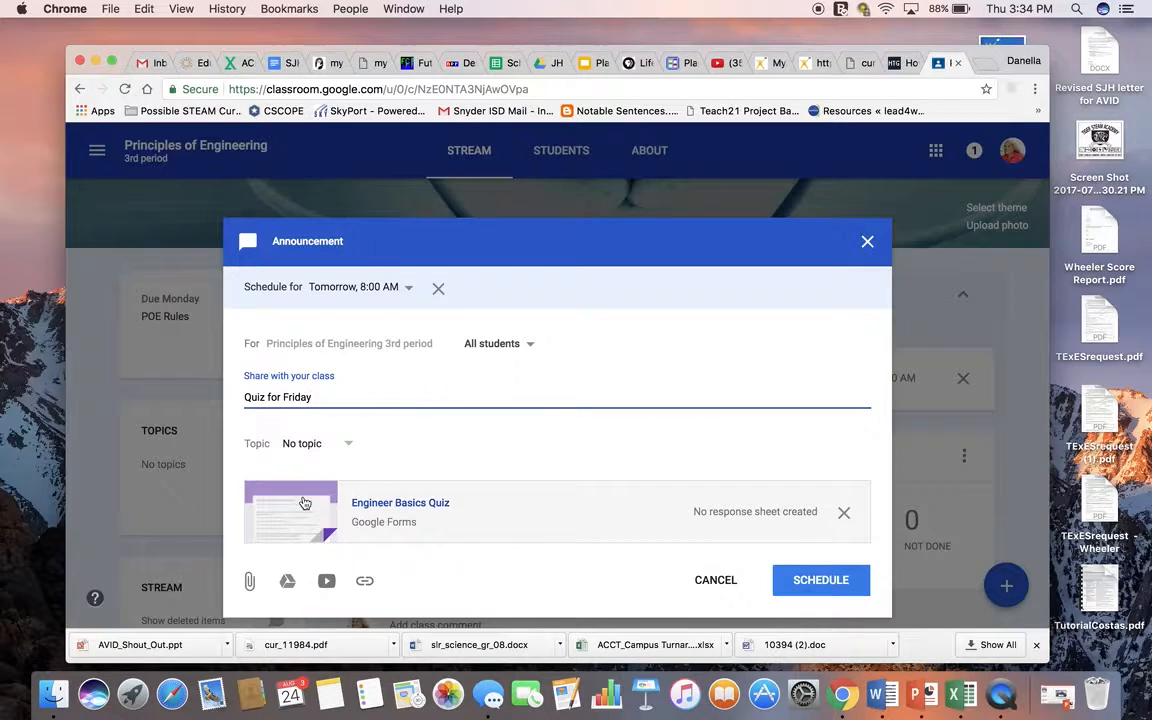
{"action": "left_click", "coordinate": [399, 504]}
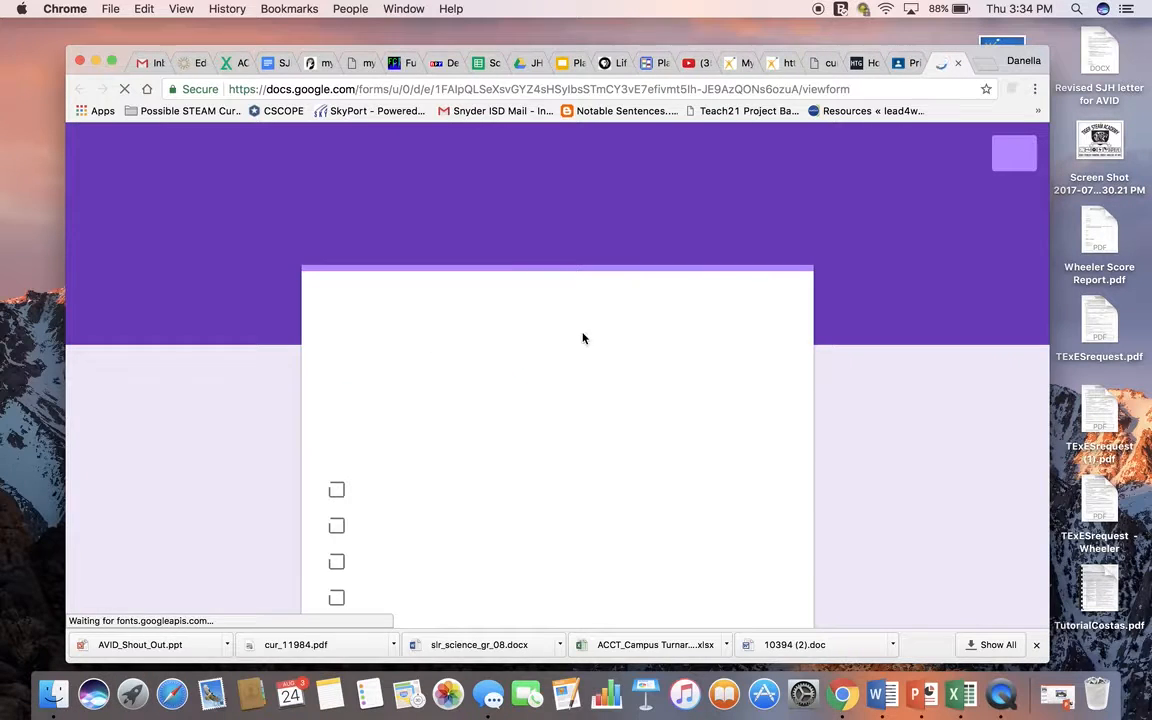
Step: Look through the Engineer Basics Quiz form from its title to the final written-answer question and submit area
{"action": "scroll", "coordinate": [748, 393], "scroll_direction": "down", "scroll_amount": 3}
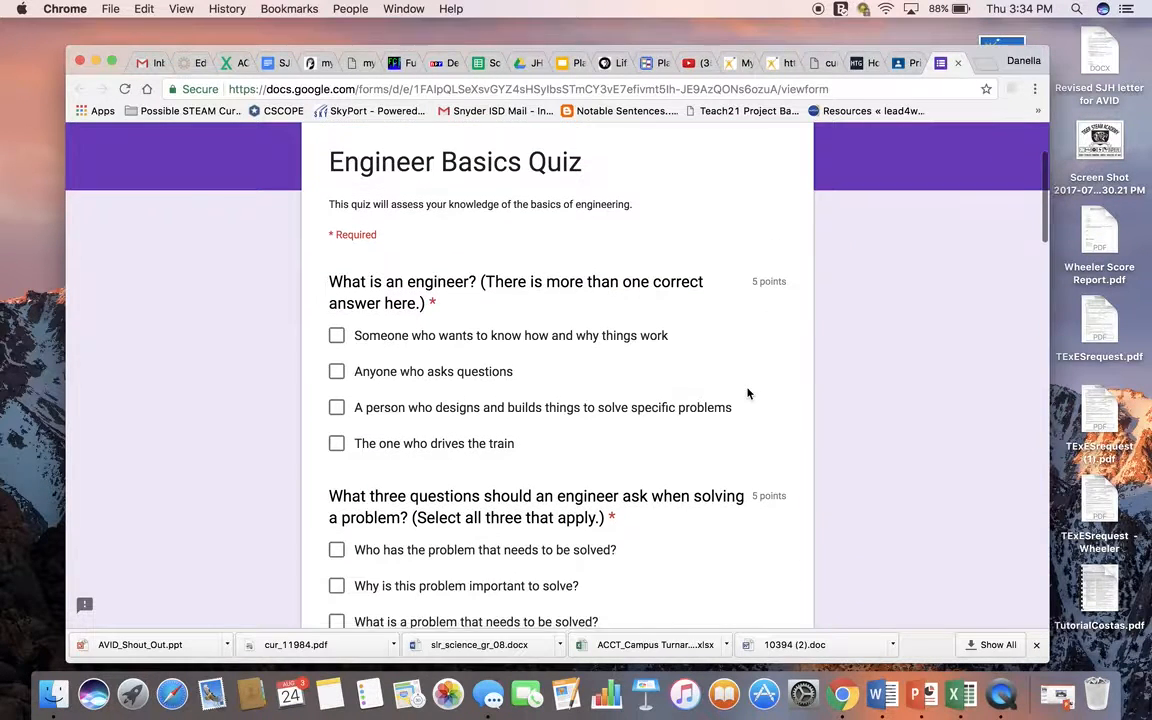
{"action": "scroll", "coordinate": [748, 393], "scroll_direction": "down", "scroll_amount": 1}
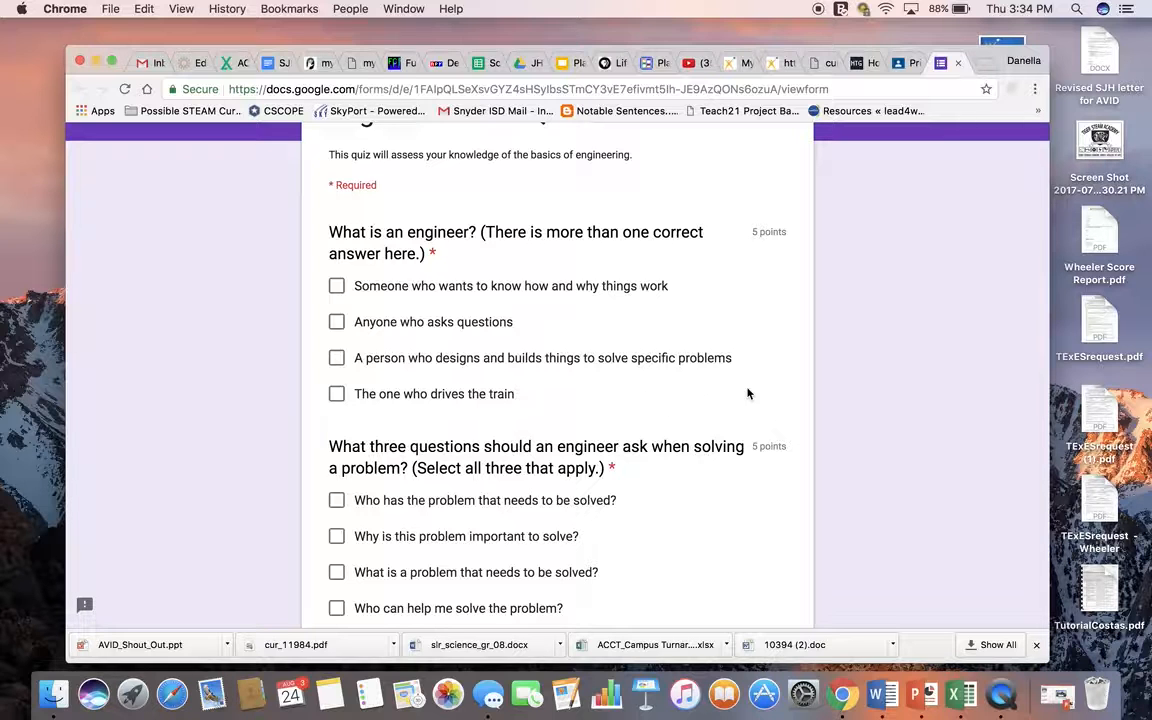
{"action": "scroll", "coordinate": [747, 393], "scroll_direction": "up", "scroll_amount": 3}
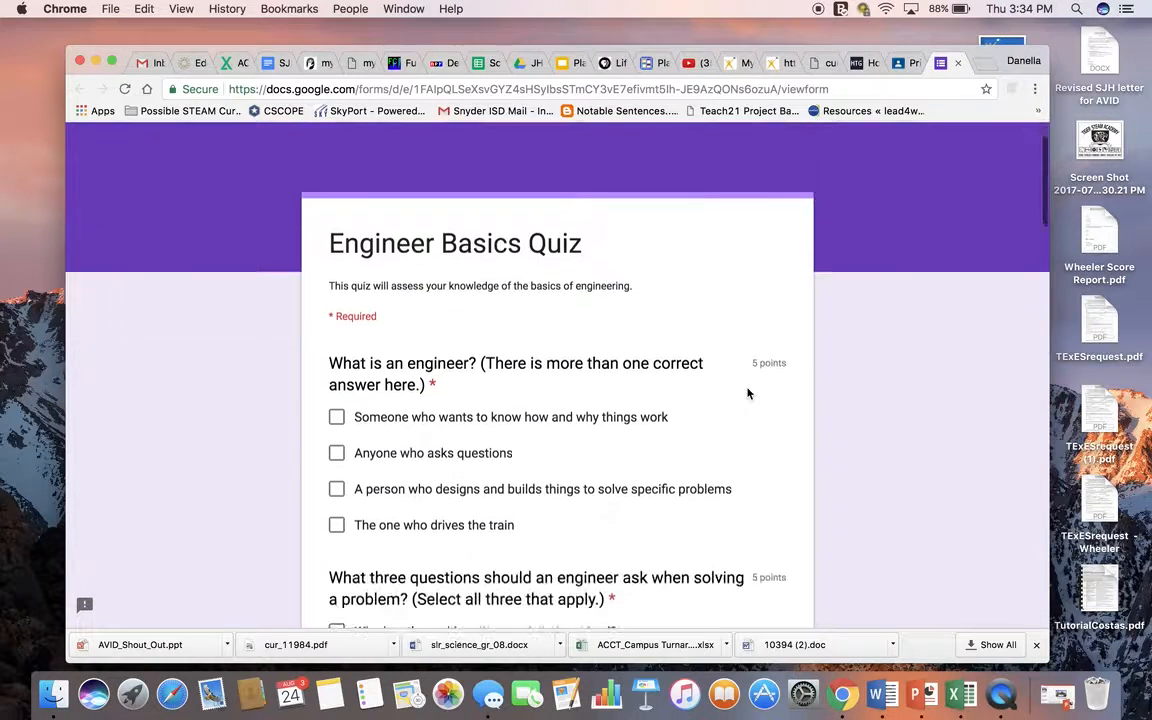
{"action": "scroll", "coordinate": [747, 393], "scroll_direction": "down", "scroll_amount": 10}
{"action": "scroll", "coordinate": [747, 393], "scroll_direction": "down", "scroll_amount": 15}
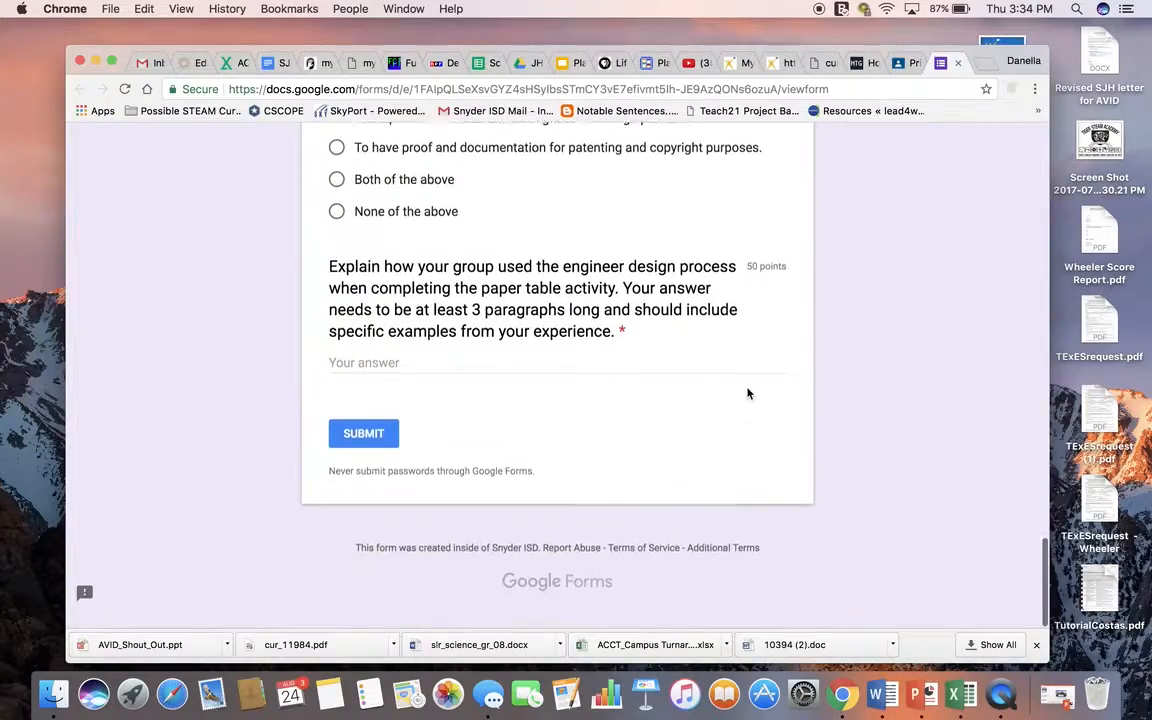
{"action": "scroll", "coordinate": [707, 329], "scroll_direction": "up", "scroll_amount": 15}
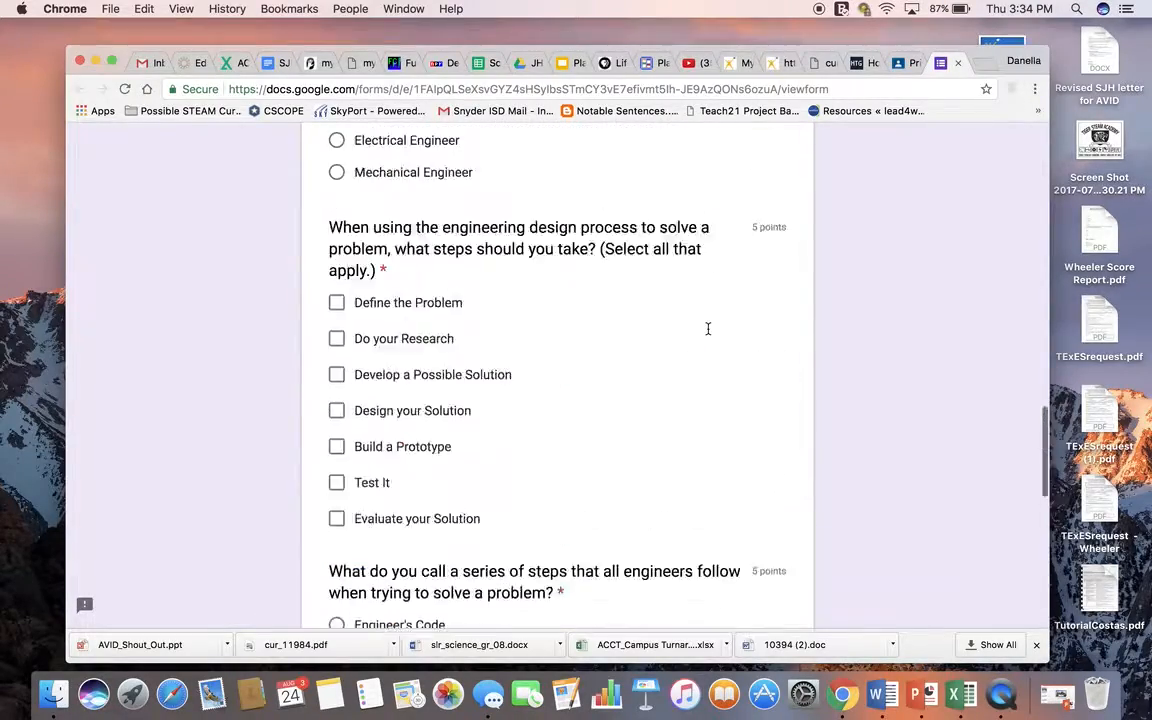
{"action": "scroll", "coordinate": [707, 329], "scroll_direction": "up", "scroll_amount": 10}
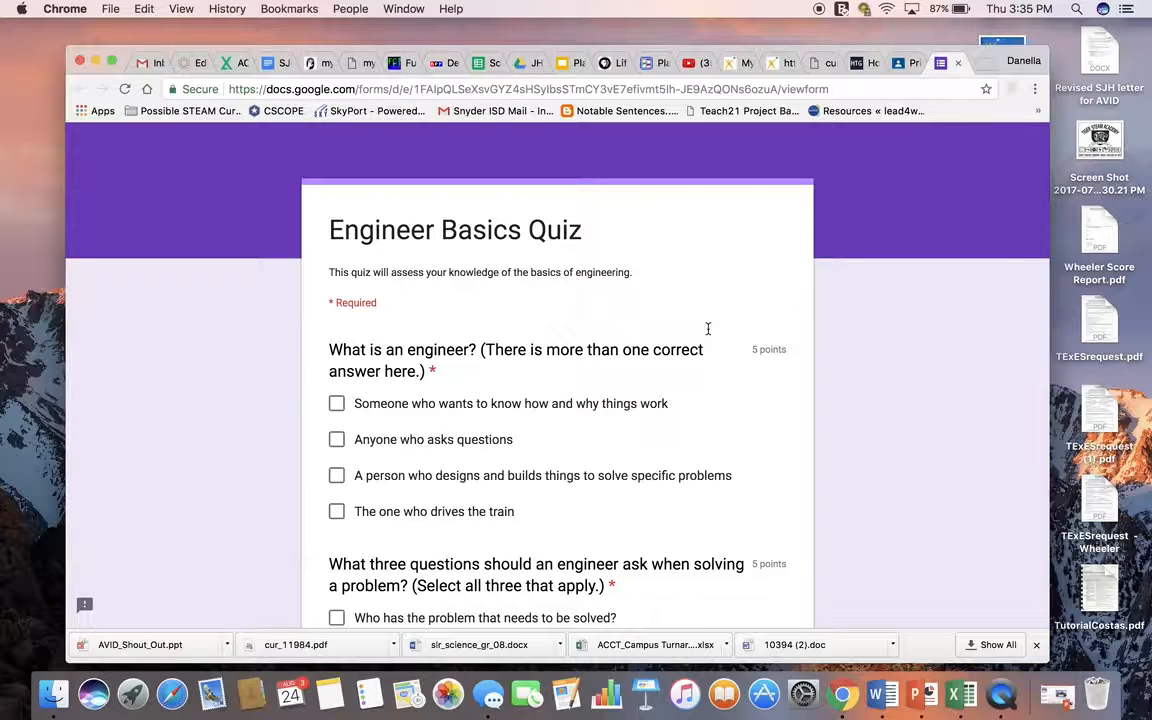
{"action": "scroll", "coordinate": [707, 328], "scroll_direction": "down", "scroll_amount": 3}
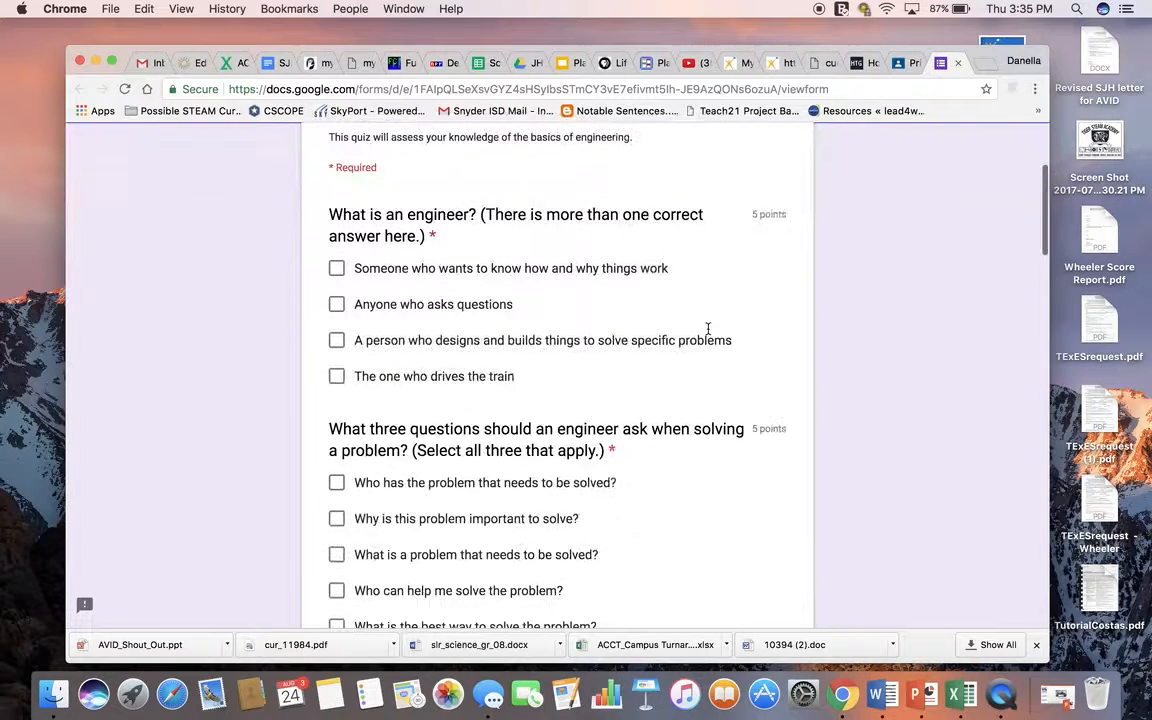
{"action": "scroll", "coordinate": [615, 314], "scroll_direction": "down", "scroll_amount": 20}
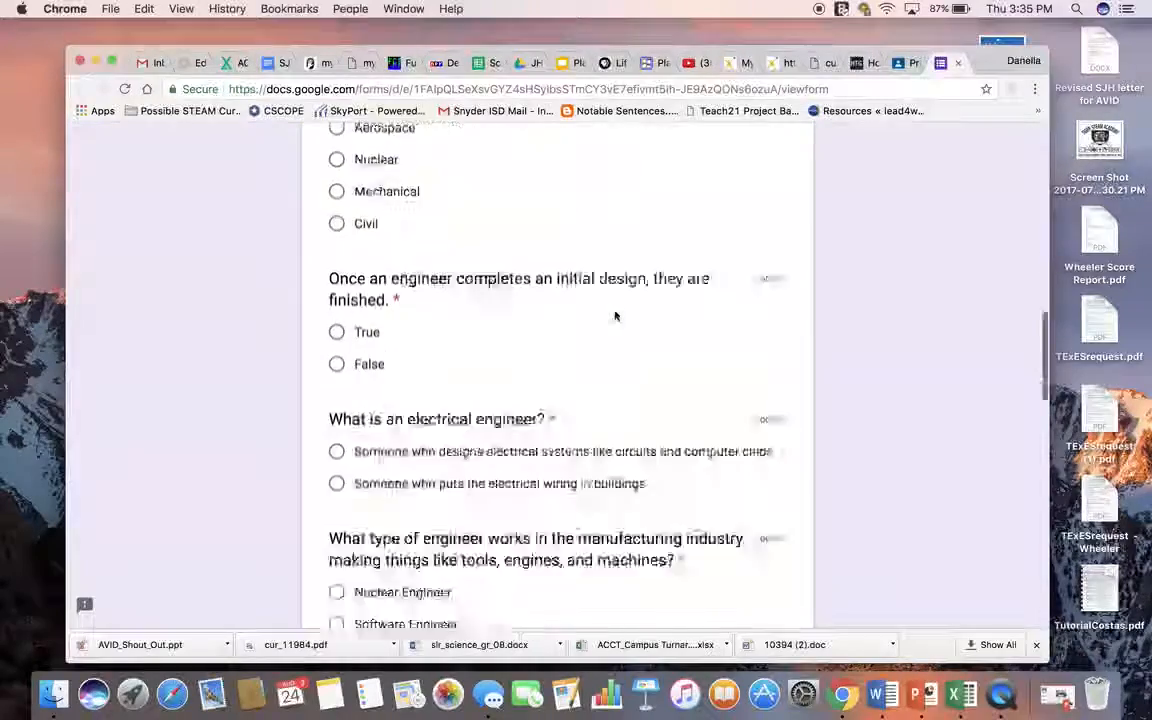
Step: Return to the Classroom page, close the scheduled announcement, and look over the class stream
{"action": "left_click", "coordinate": [911, 62]}
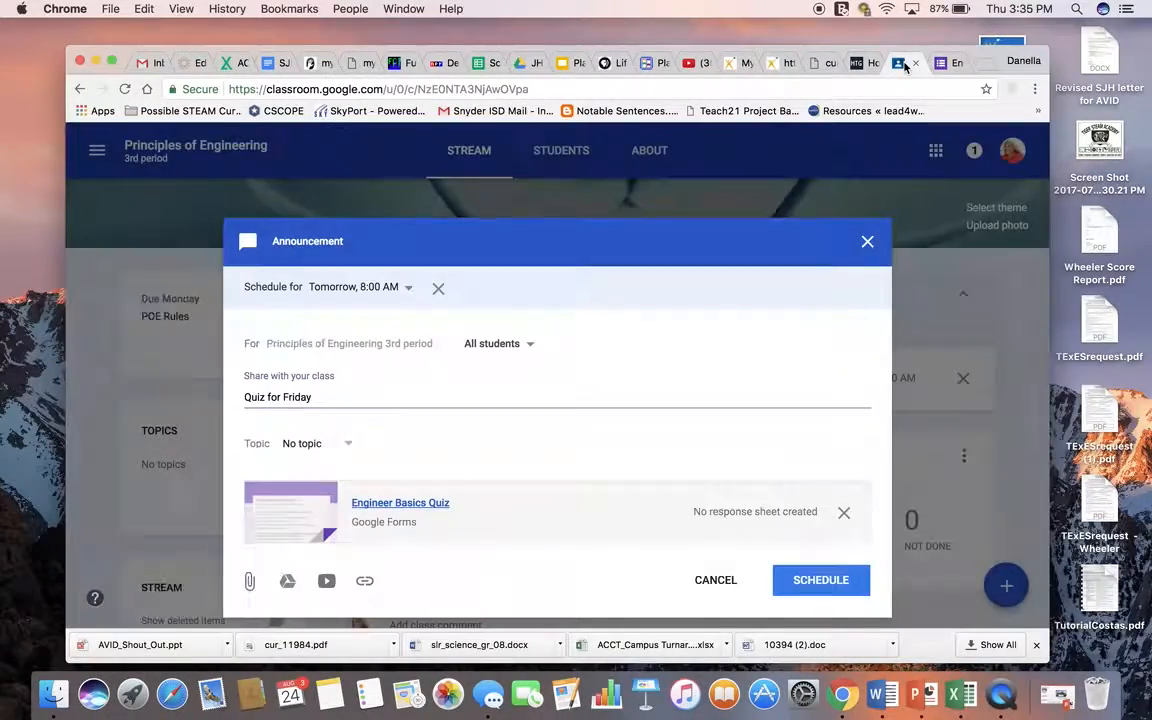
{"action": "left_click", "coordinate": [868, 243]}
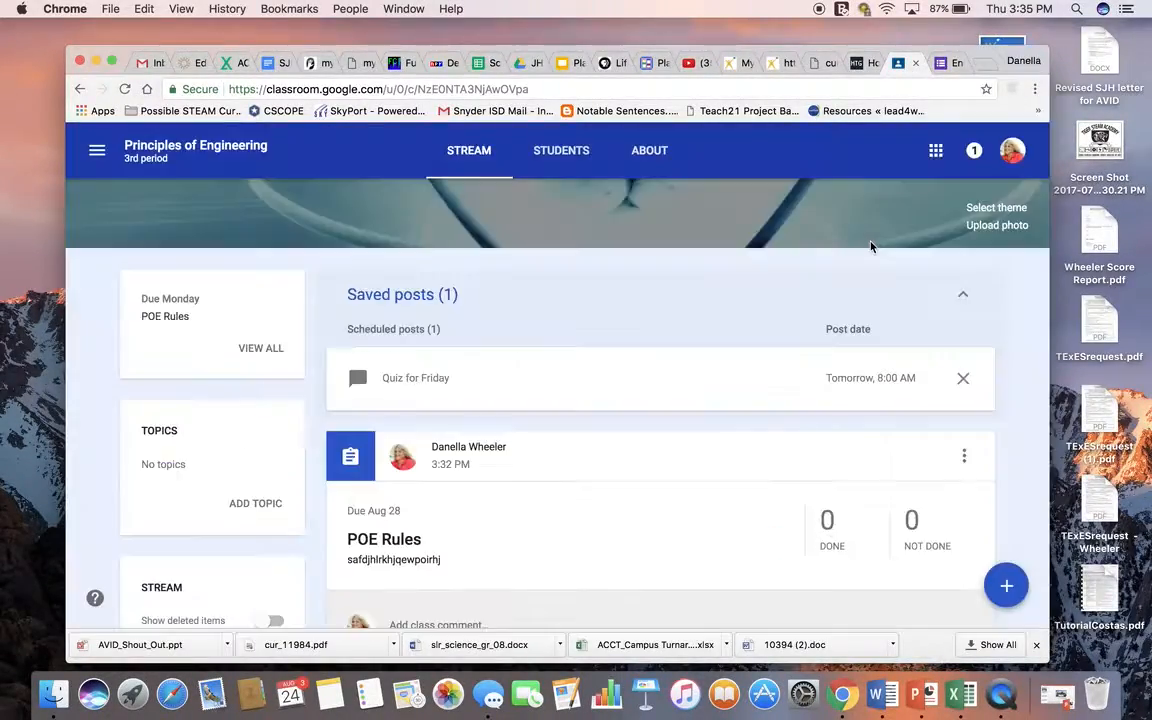
{"action": "scroll", "coordinate": [594, 368], "scroll_direction": "up", "scroll_amount": 3}
{"action": "scroll", "coordinate": [596, 367], "scroll_direction": "down", "scroll_amount": 8}
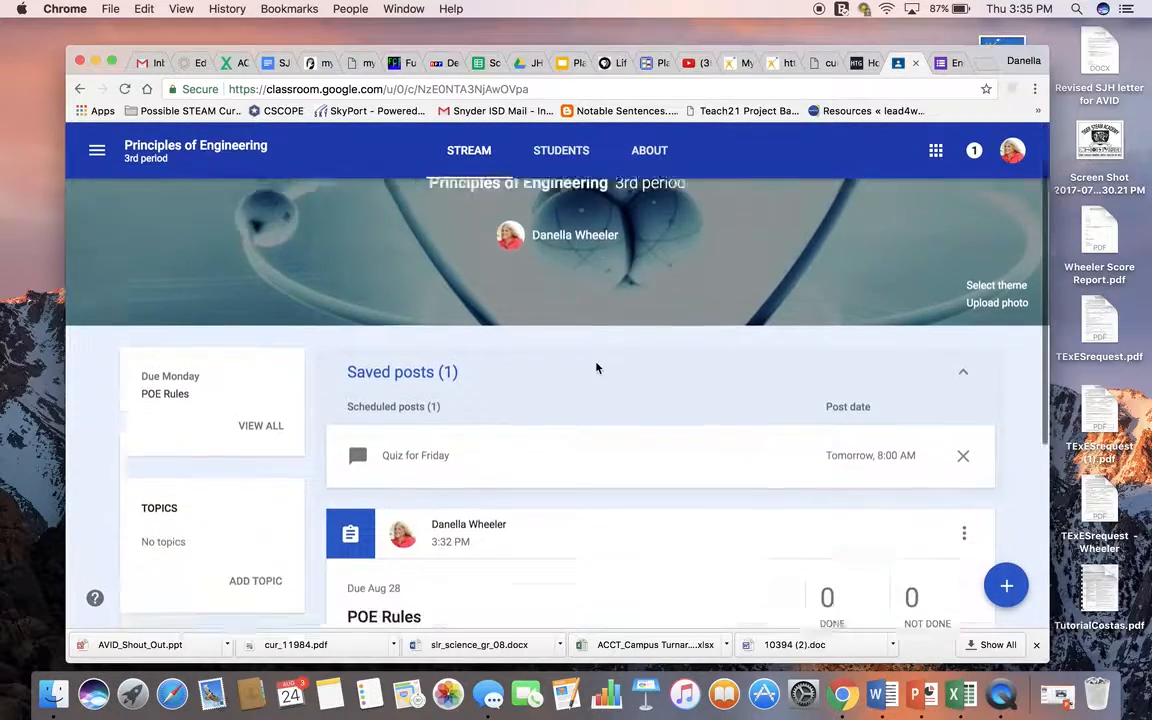
{"action": "scroll", "coordinate": [650, 497], "scroll_direction": "up", "scroll_amount": 8}
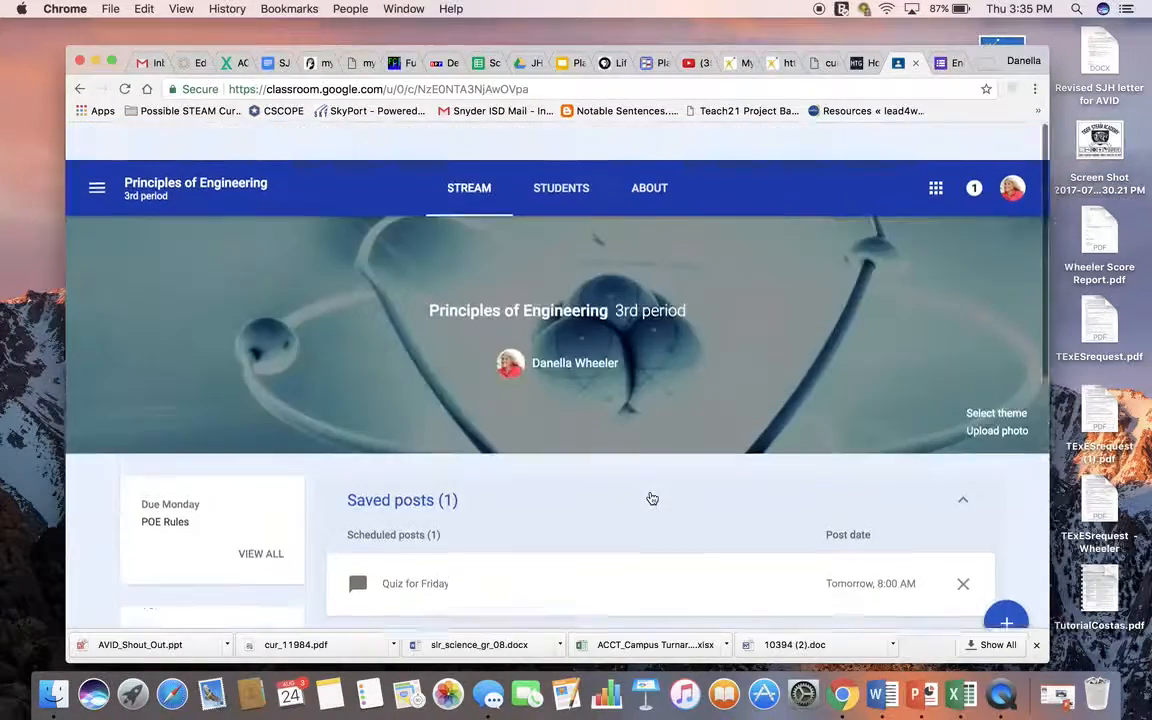